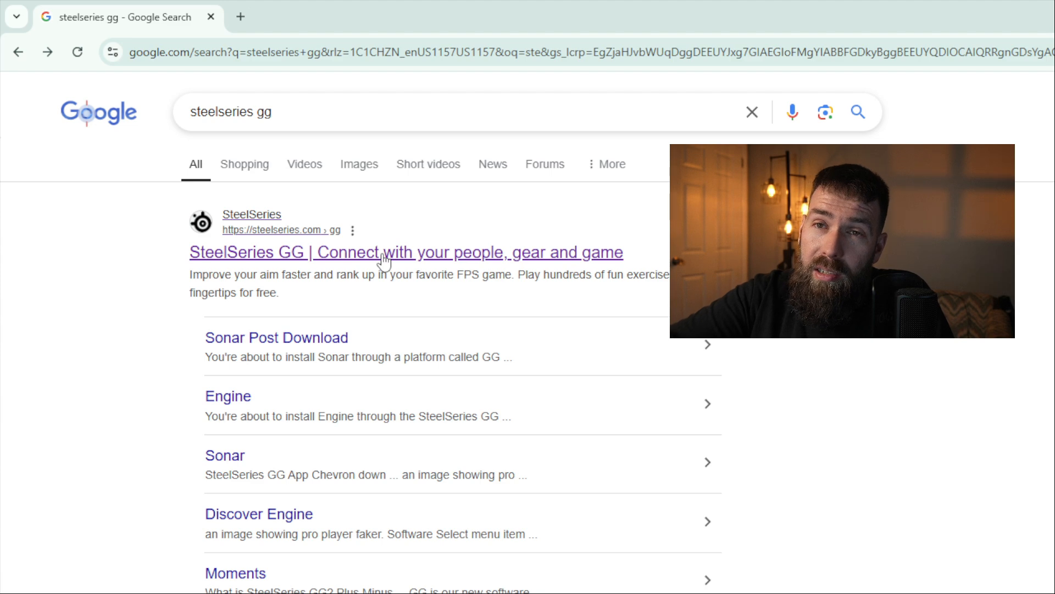
# - Open SteelSeries GG from the search result and go to its Sonar mixer
pyautogui.click(383, 261)
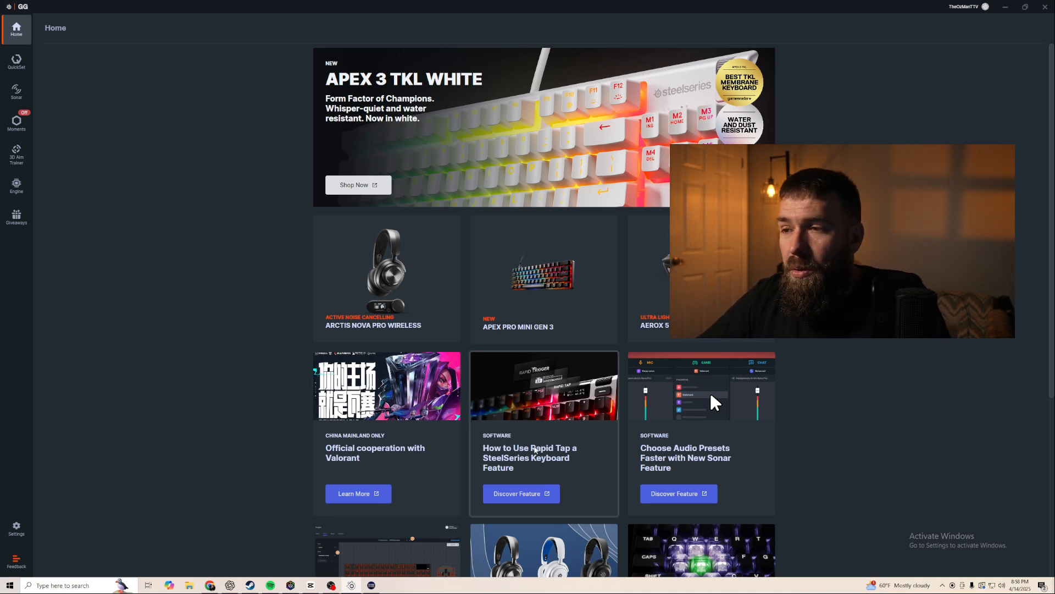
pyautogui.scroll(-1, 487, 394)
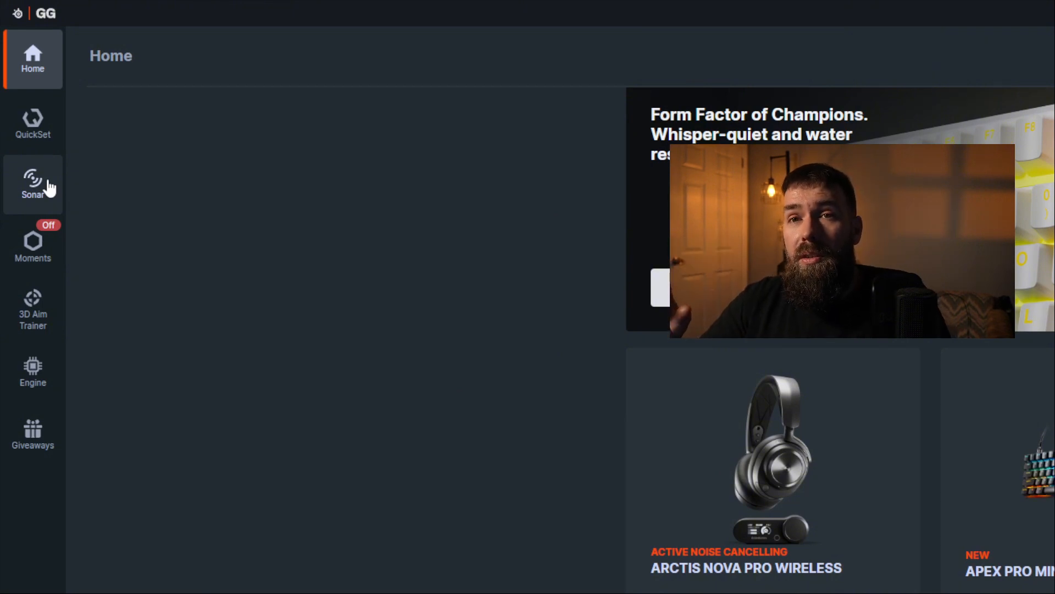
pyautogui.click(48, 188)
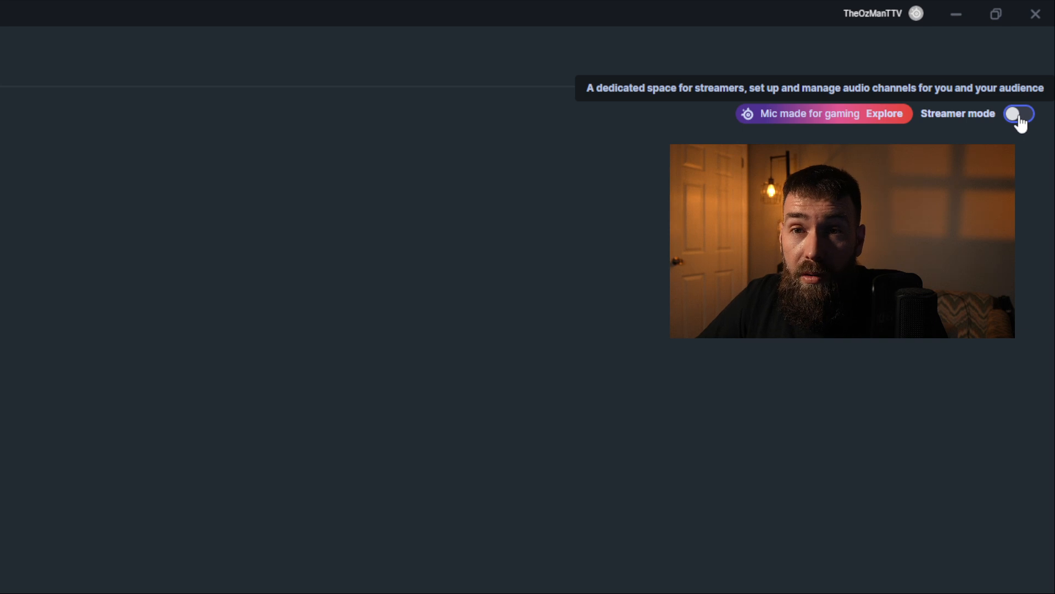
# - Turn on Streamer mode and open the Master device settings to check the personal mix and mic input devices
pyautogui.click(1020, 115)
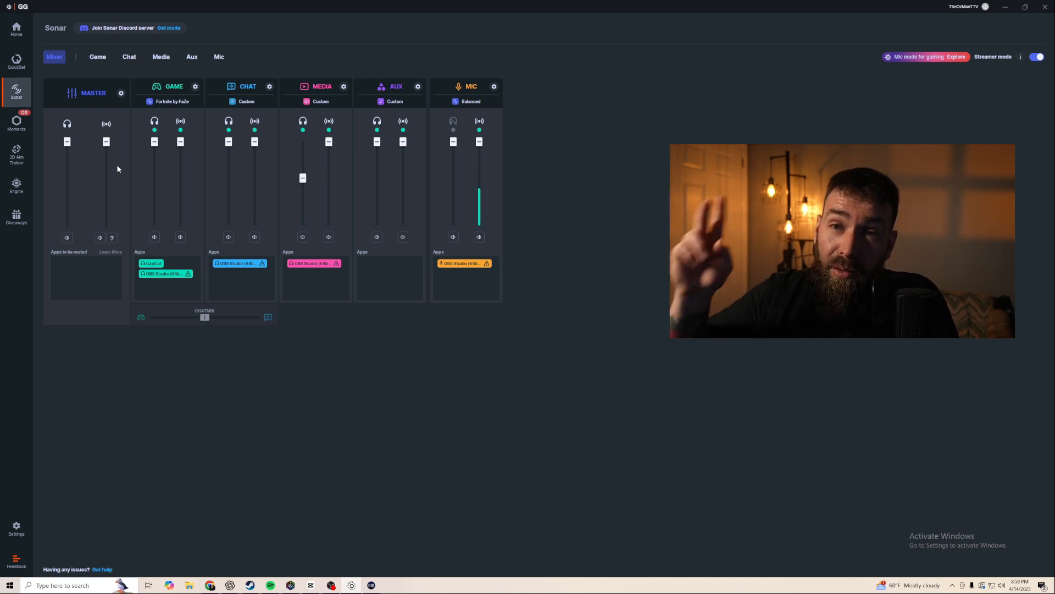
pyautogui.click(121, 94)
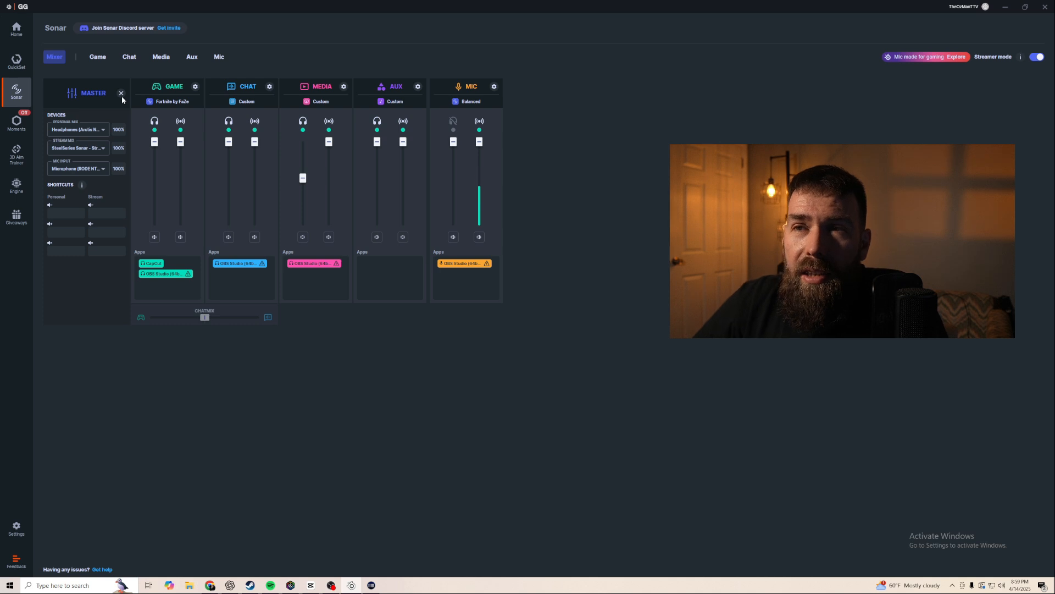
pyautogui.click(80, 132)
pyautogui.click(90, 167)
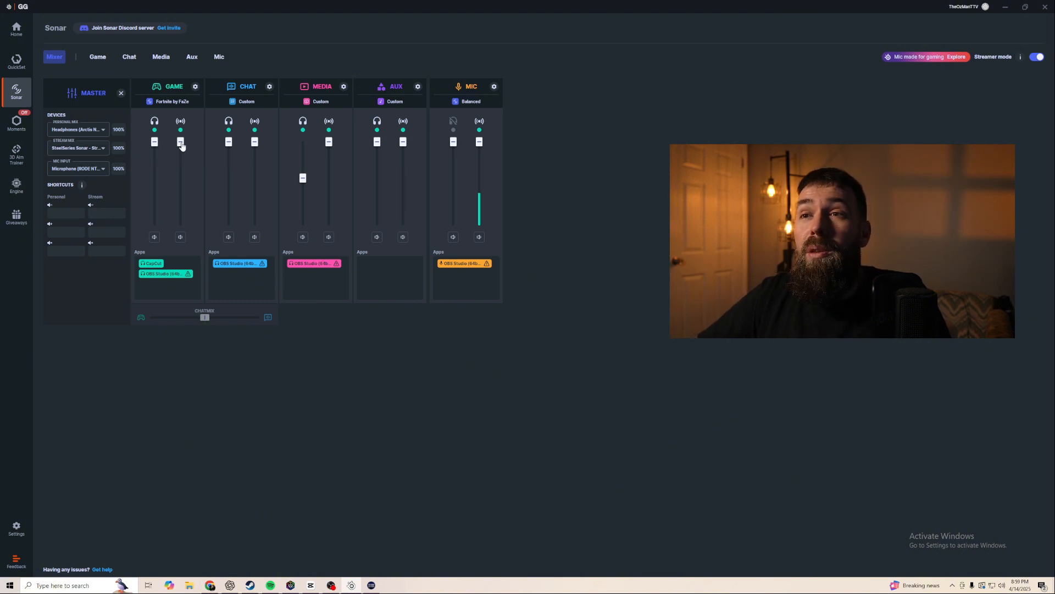
# - Lower the Game channel's stream volume slider
pyautogui.moveTo(182, 145); pyautogui.dragTo(187, 175)
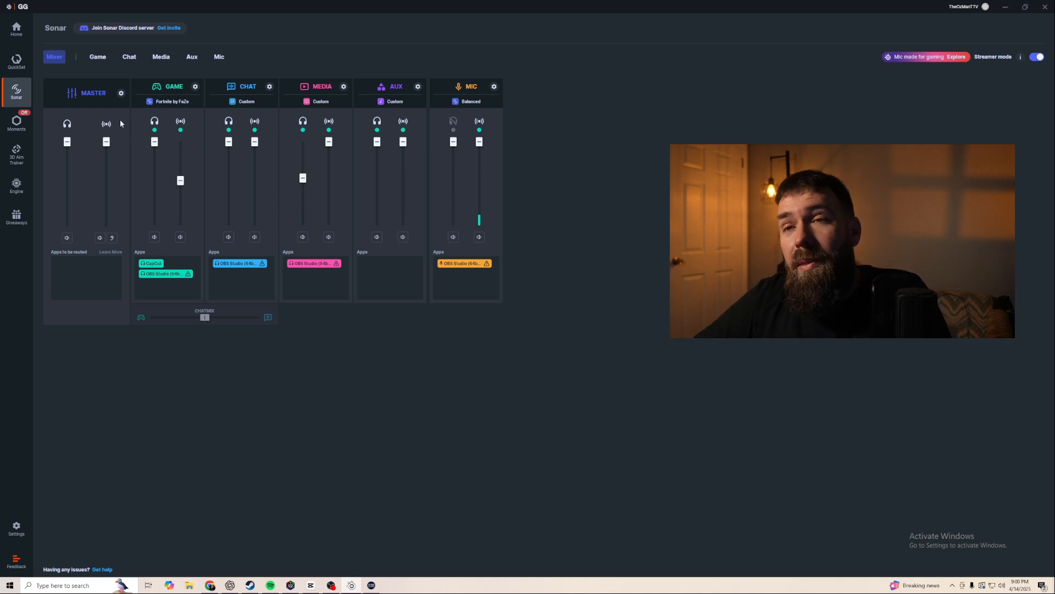
# - Reopen the Master device settings and set the mic input device to Microphone (RODE NT-USB)
pyautogui.click(121, 93)
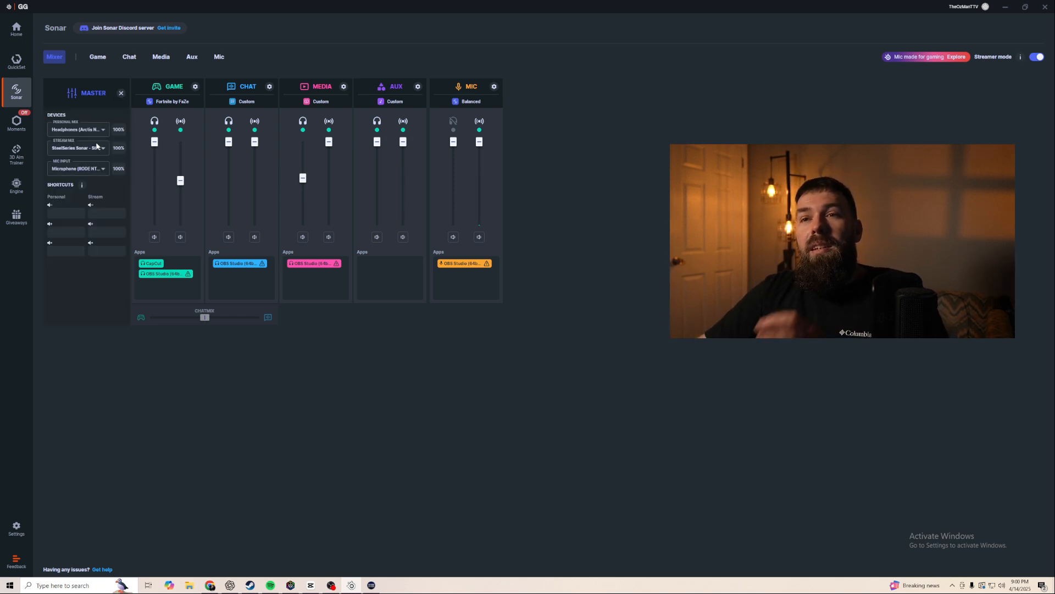
pyautogui.click(94, 171)
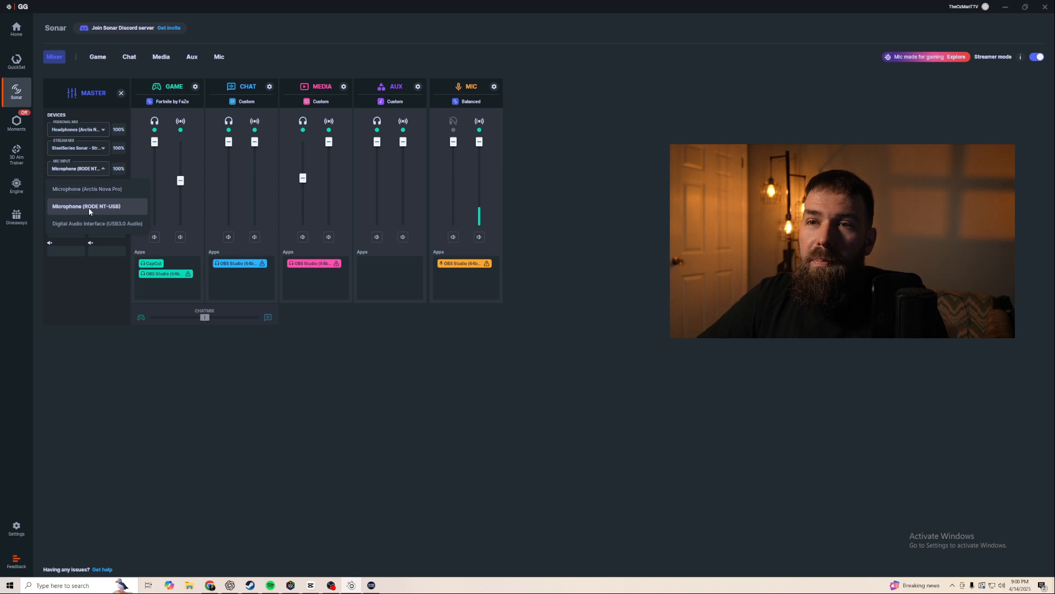
pyautogui.click(89, 207)
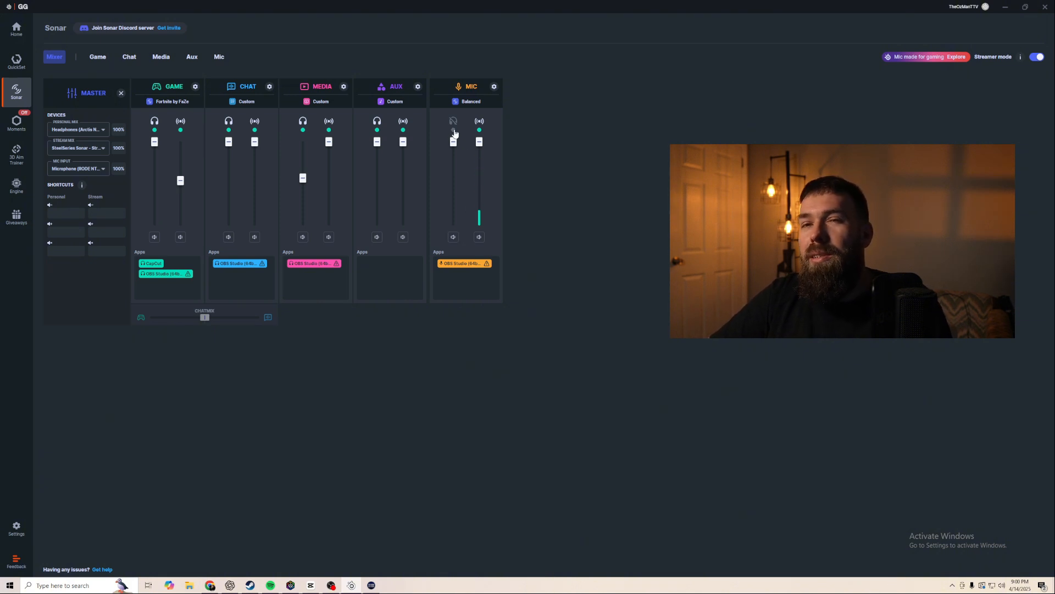
# - Toggle the Mic channel's personal listening on and off and raise the Game stream slider back to the top
pyautogui.click(454, 130)
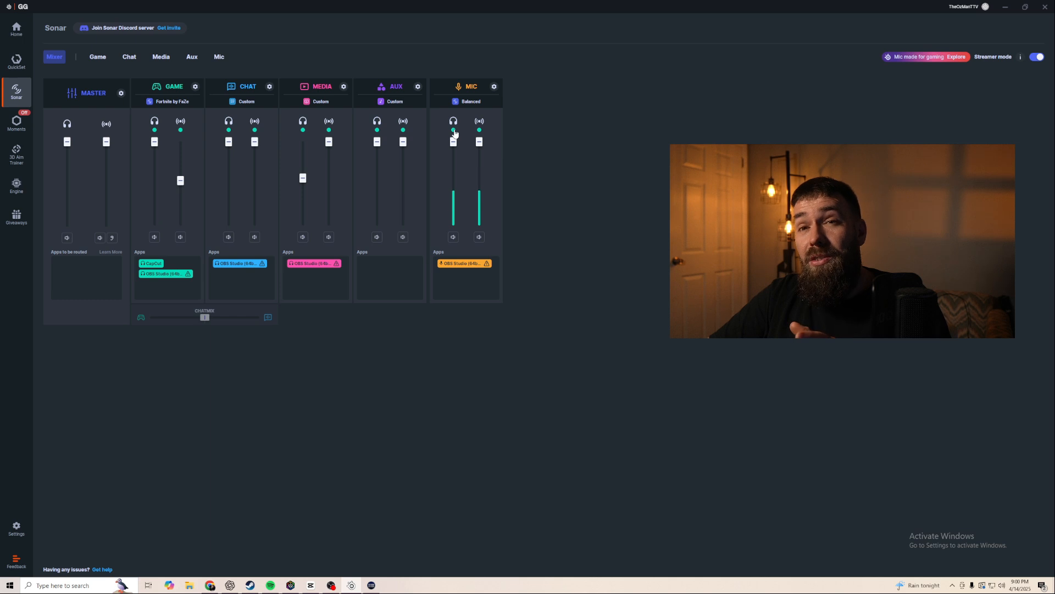
pyautogui.click(454, 130)
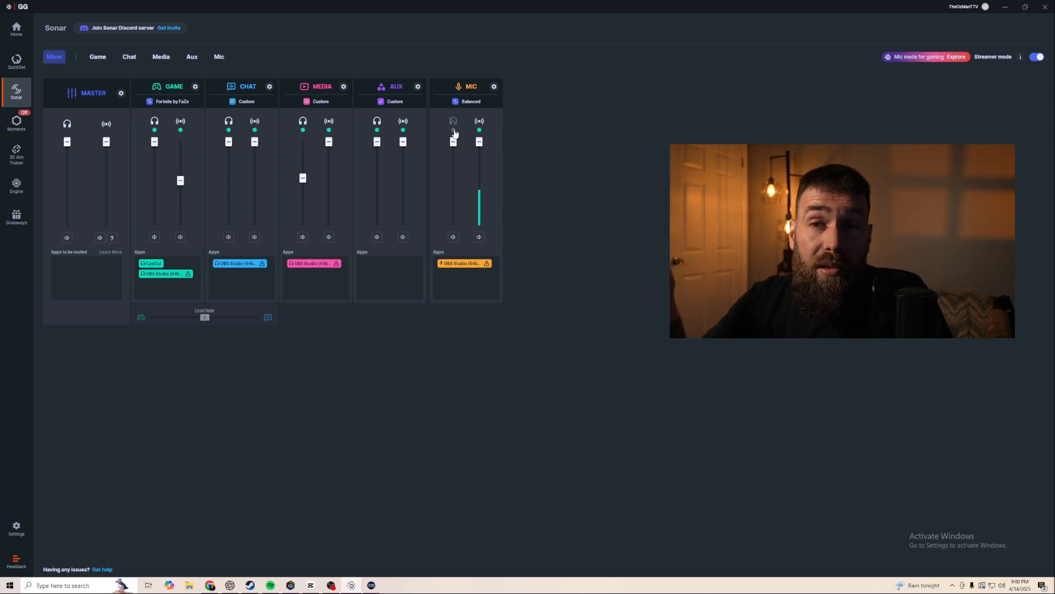
pyautogui.moveTo(180, 180); pyautogui.dragTo(180, 141)
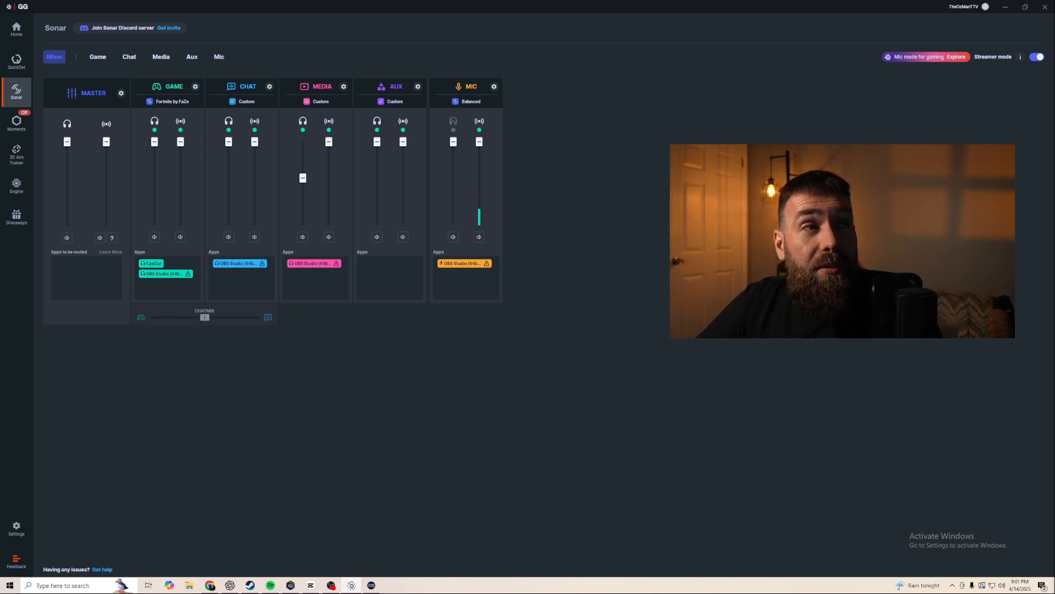
# - Switch to OBS, open Settings and review the Mic/Auxiliary Audio device options under Audio without saving
pyautogui.moveTo(0, 160); pyautogui.dragTo(445, 139)
pyautogui.click(636, 140)
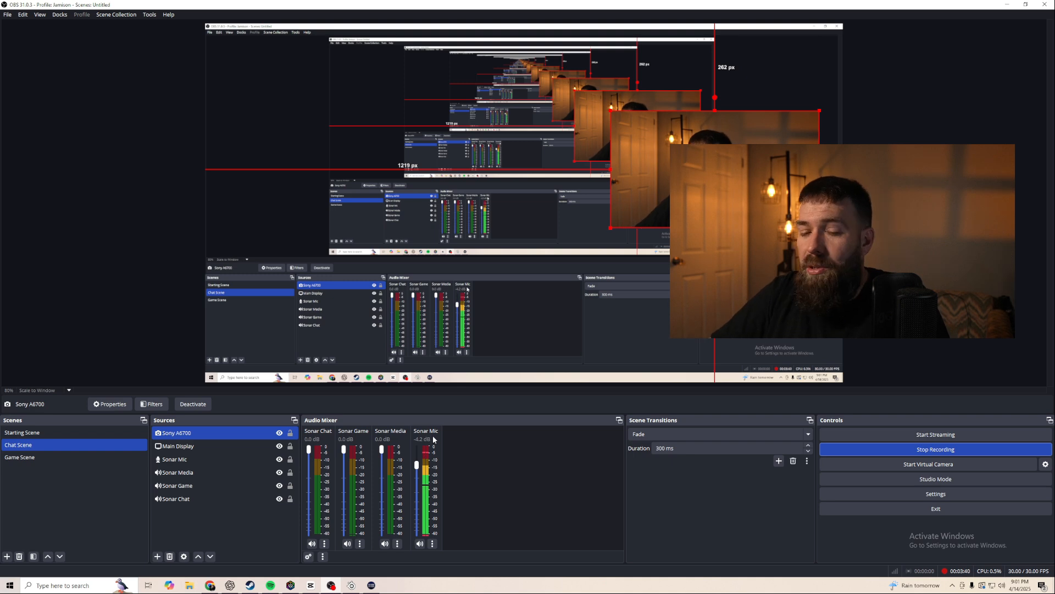
pyautogui.click(894, 493)
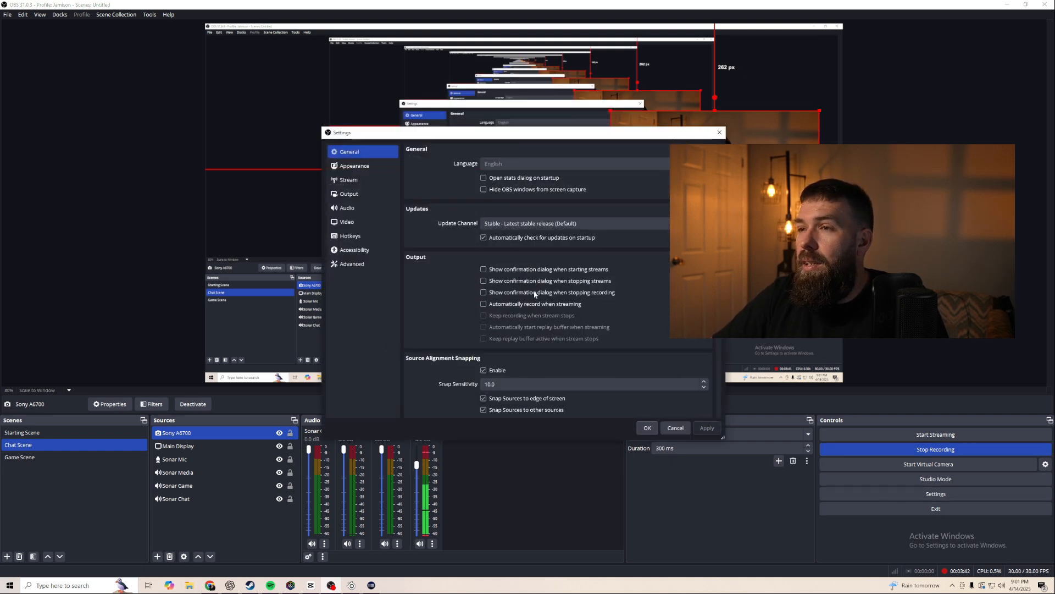
pyautogui.moveTo(511, 137); pyautogui.dragTo(400, 84)
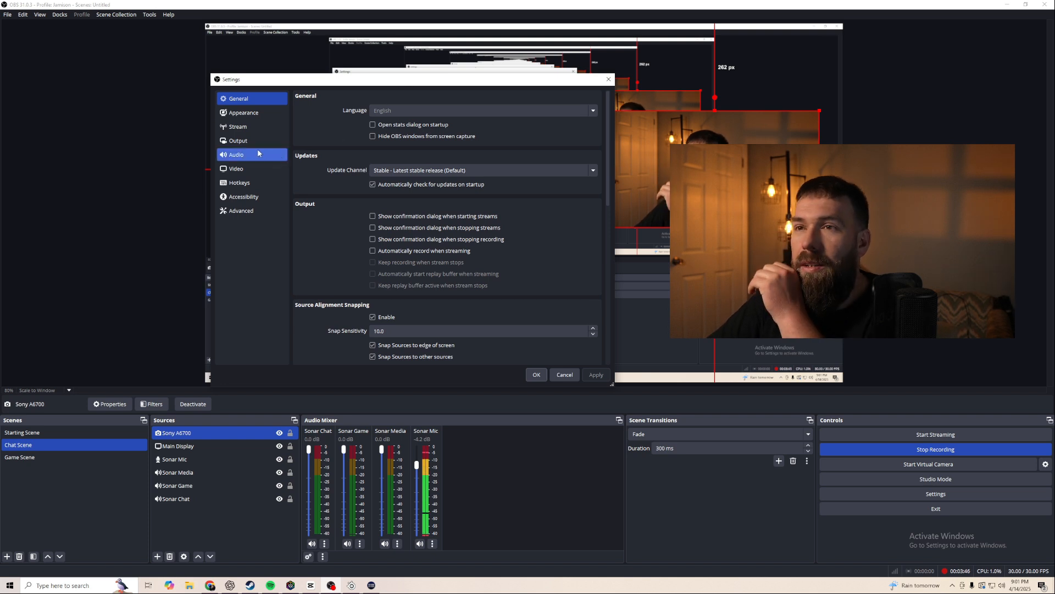
pyautogui.click(241, 154)
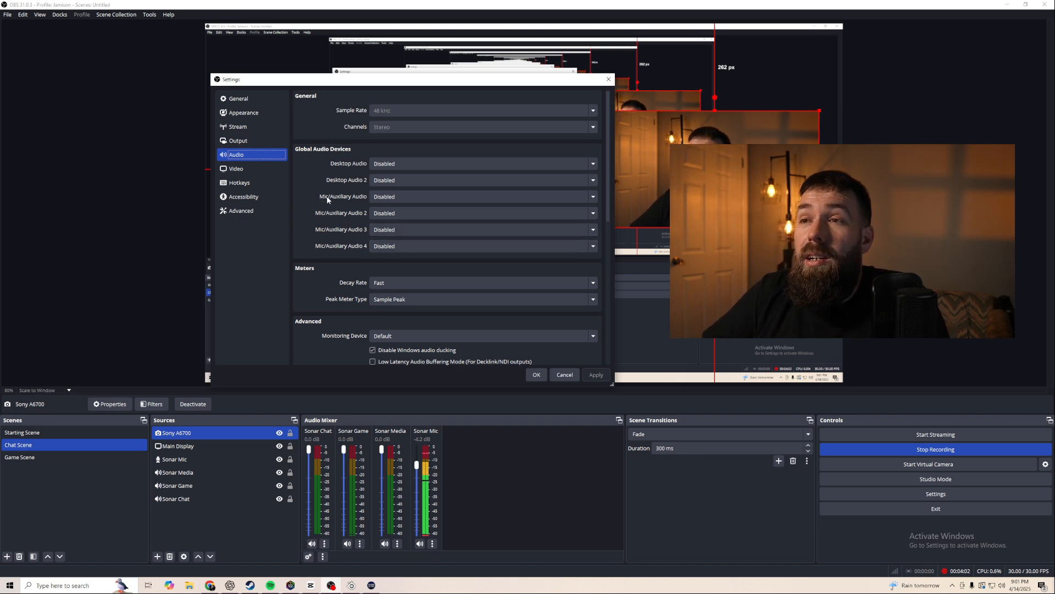
pyautogui.click(381, 199)
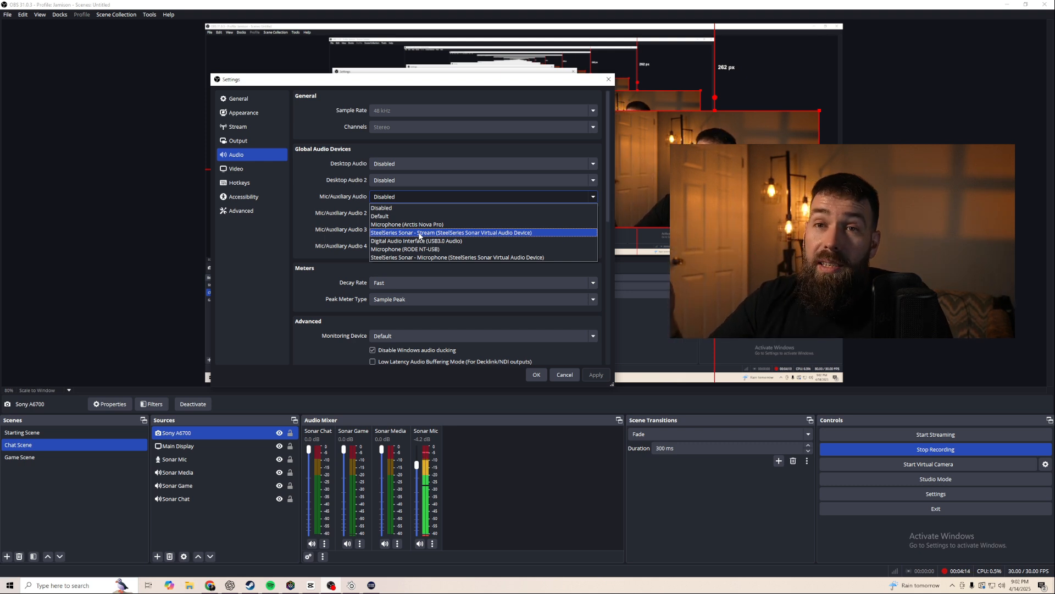
pyautogui.click(561, 377)
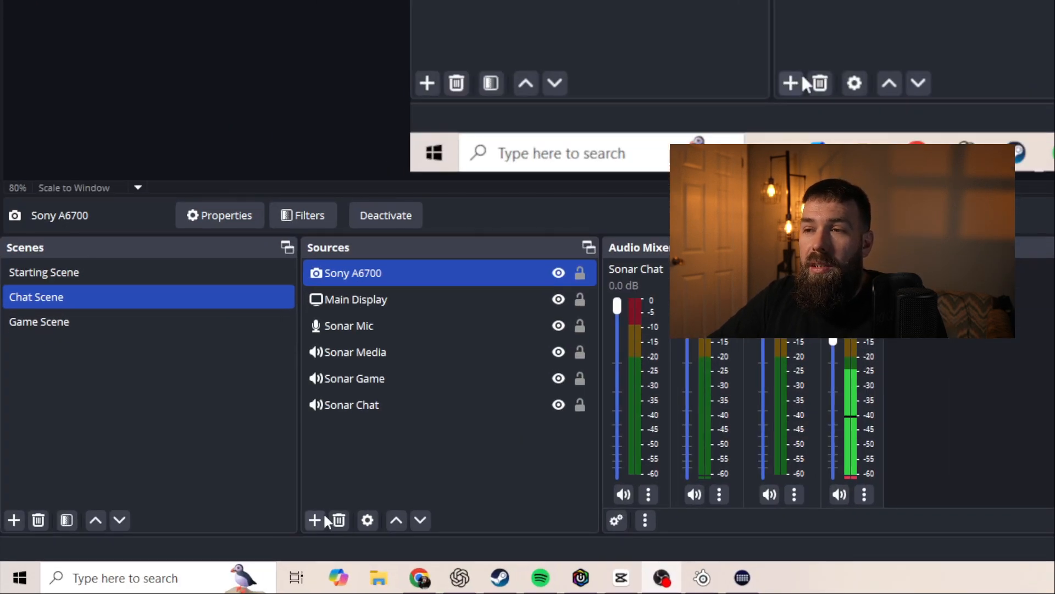
# - Add an Audio Input Capture source named Audio Input Capture to the Chat Scene
pyautogui.click(156, 555)
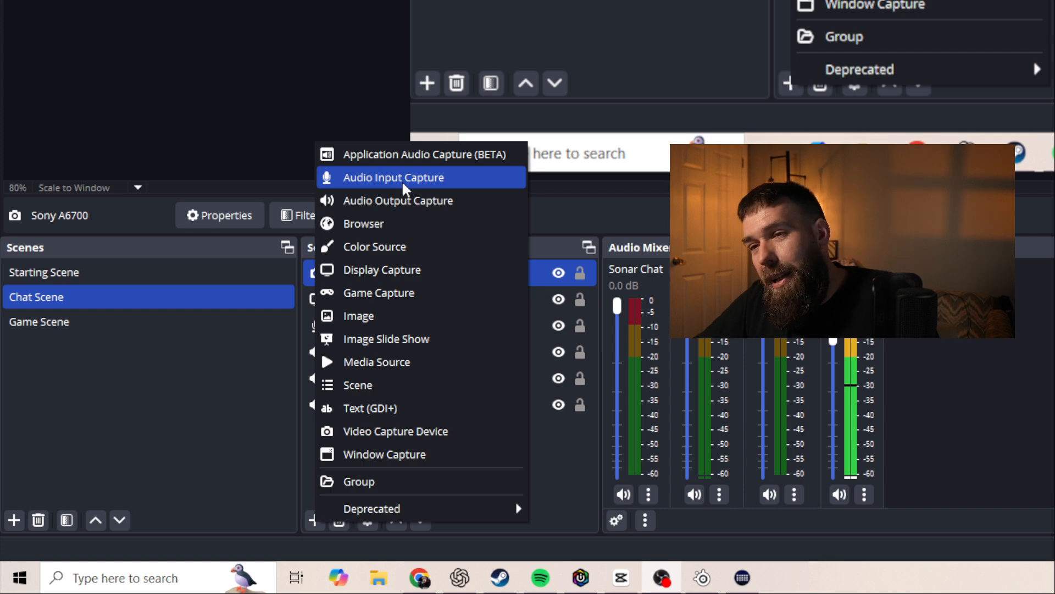
pyautogui.click(402, 180)
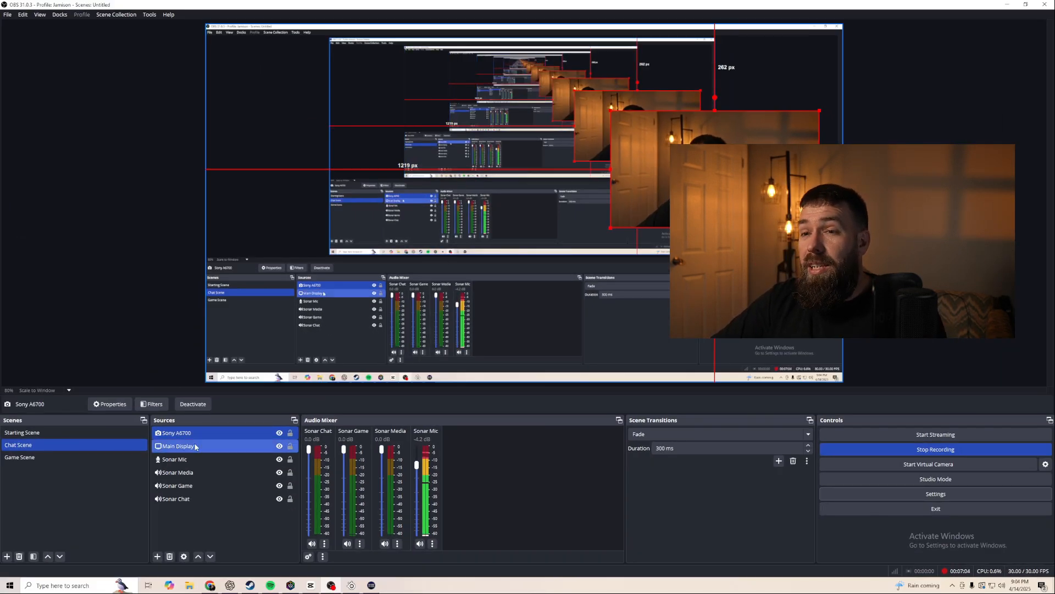
pyautogui.click(158, 556)
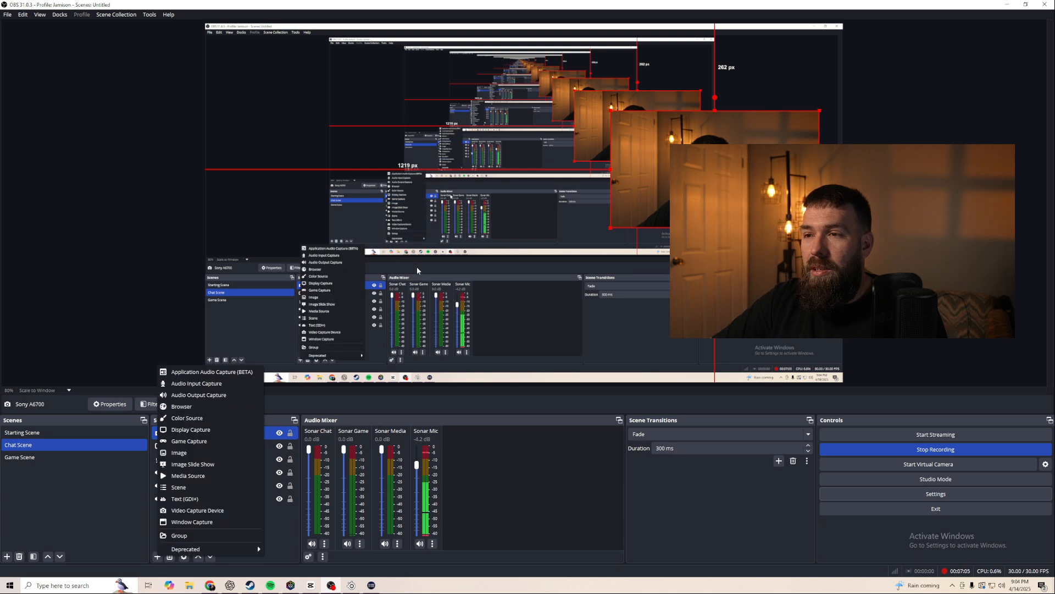
pyautogui.click(218, 385)
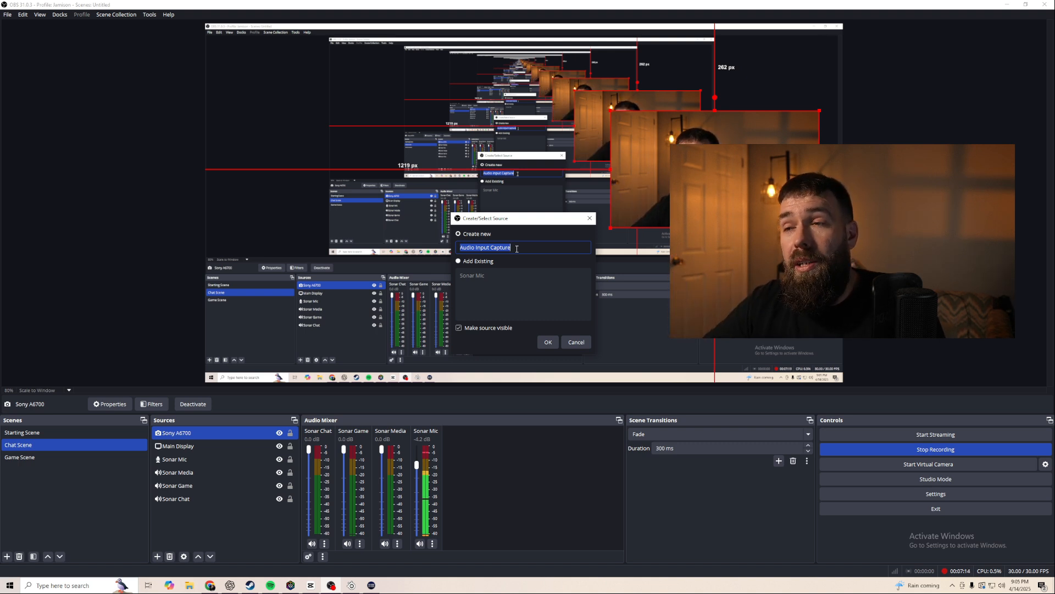
pyautogui.click(548, 341)
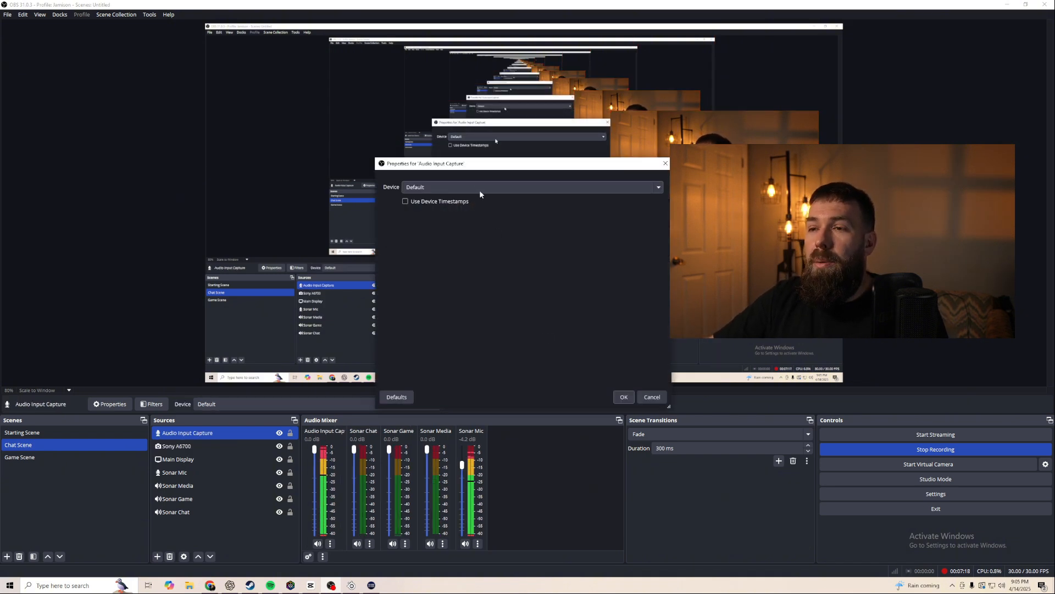
# - Lower the new source's mixer volume fully and open its device list, cancelling the properties
pyautogui.moveTo(314, 450); pyautogui.dragTo(314, 548)
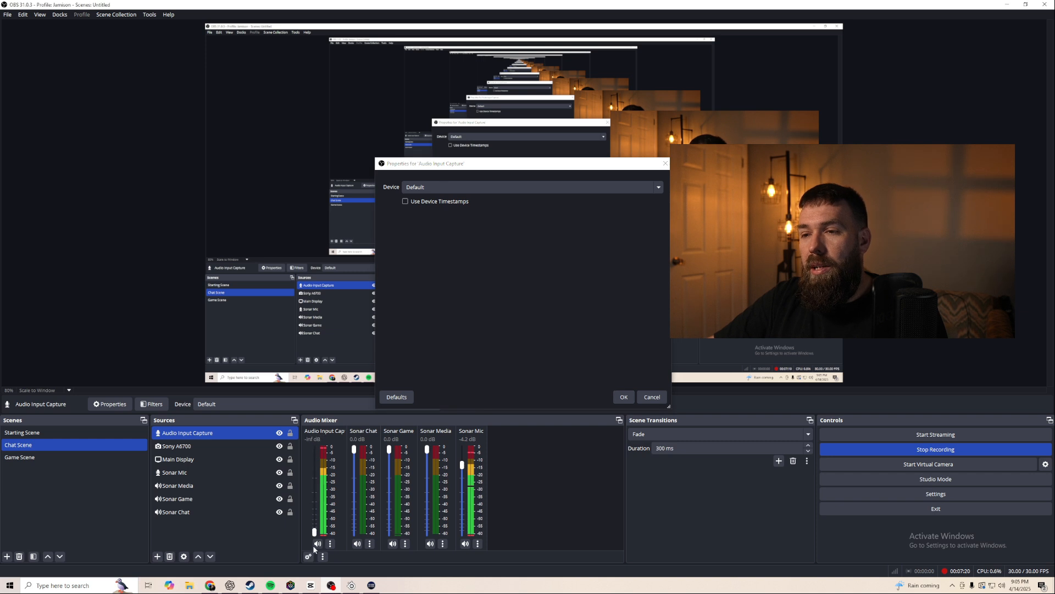
pyautogui.click(480, 189)
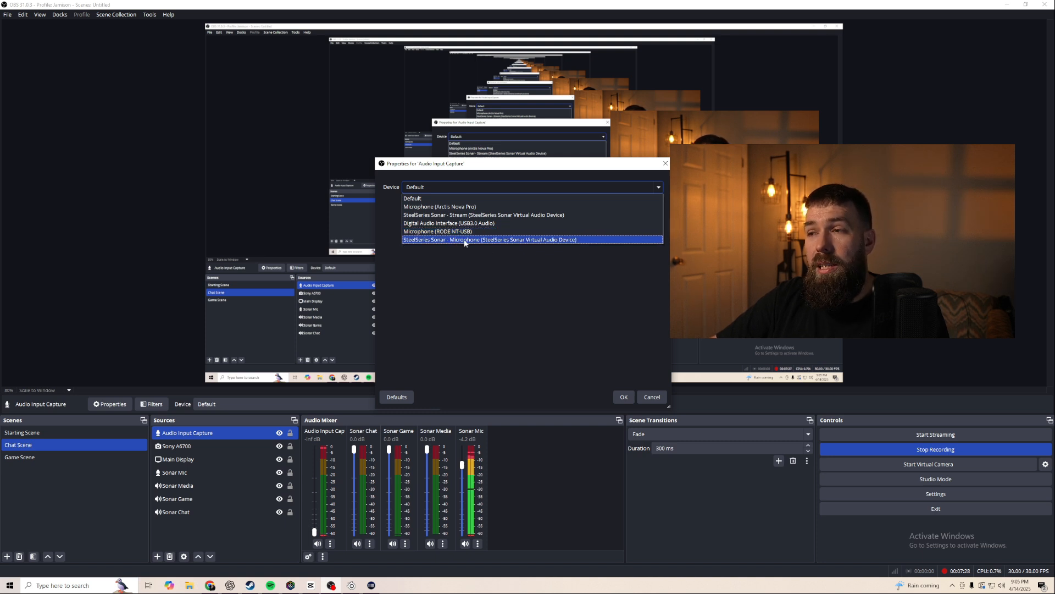
pyautogui.click(654, 397)
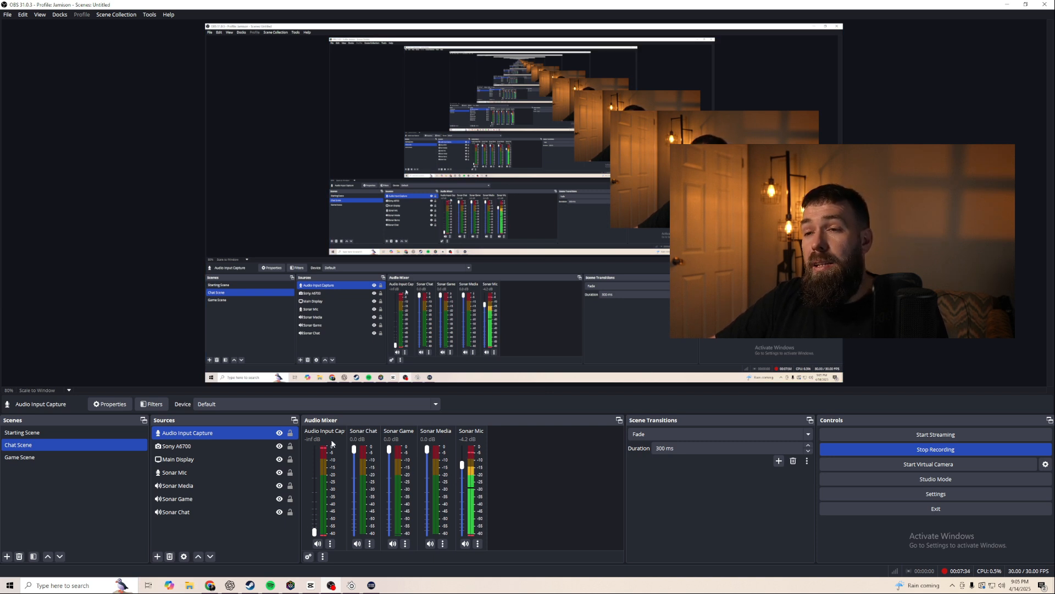
# - Remove the Audio Input Capture source from the scene
pyautogui.rightClick(241, 437)
pyautogui.click(272, 383)
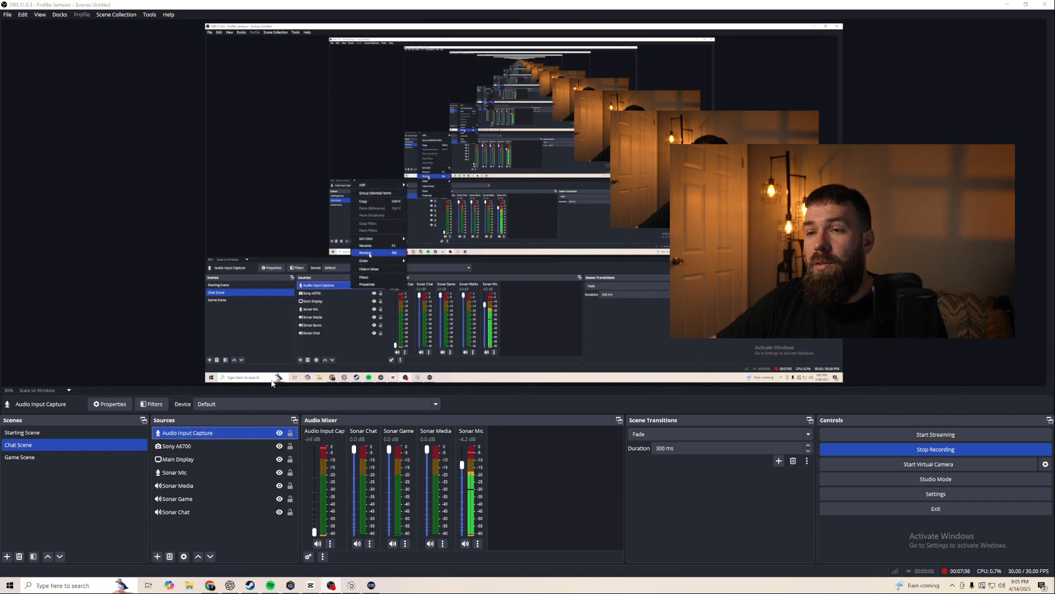
pyautogui.click(563, 299)
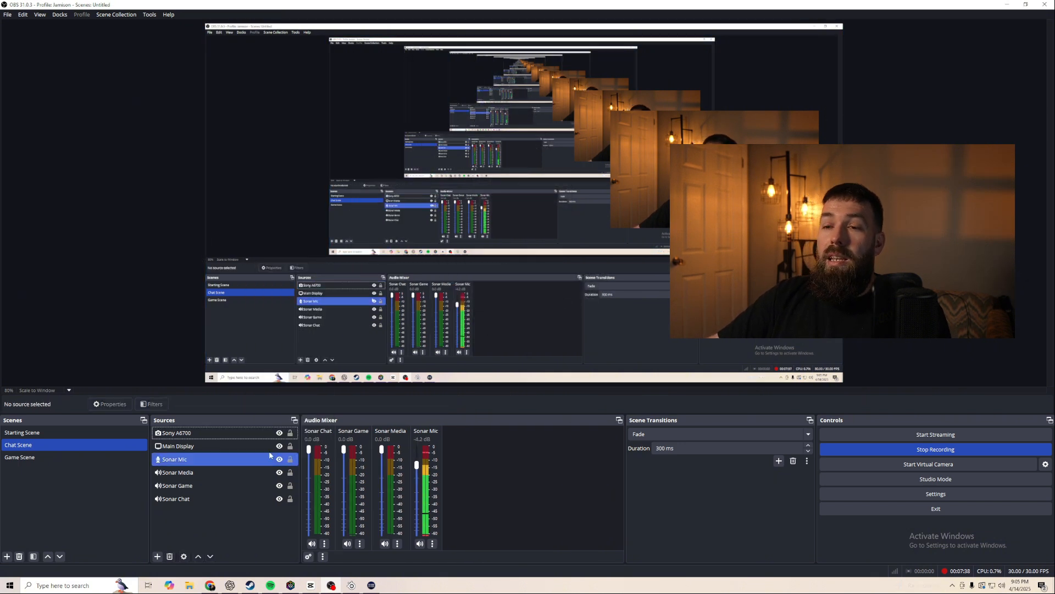
# - Add a new Audio Input Capture source, open its device list, and close its properties
pyautogui.click(157, 557)
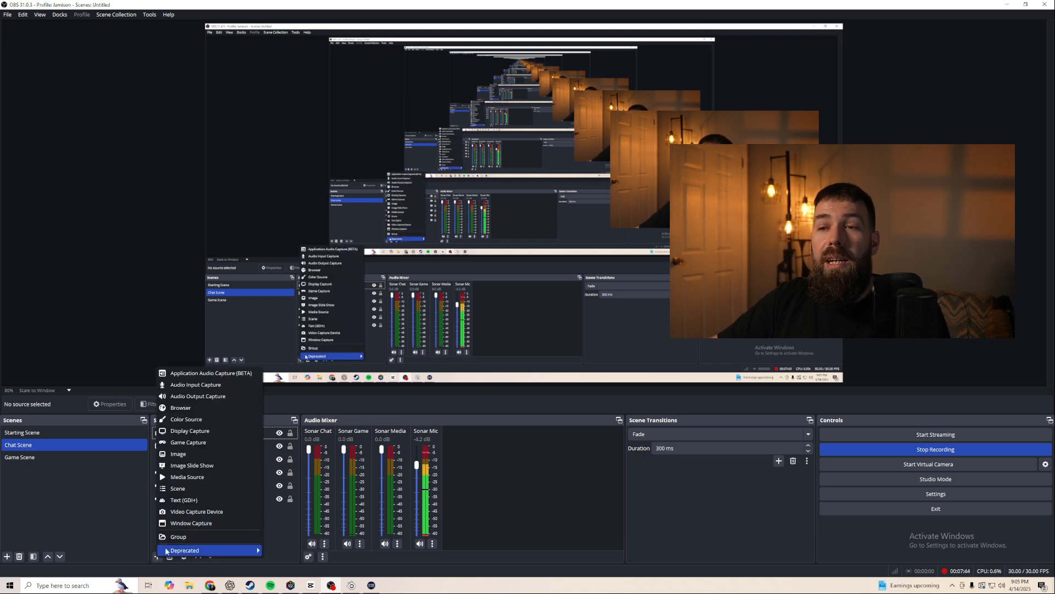
pyautogui.moveTo(166, 551)
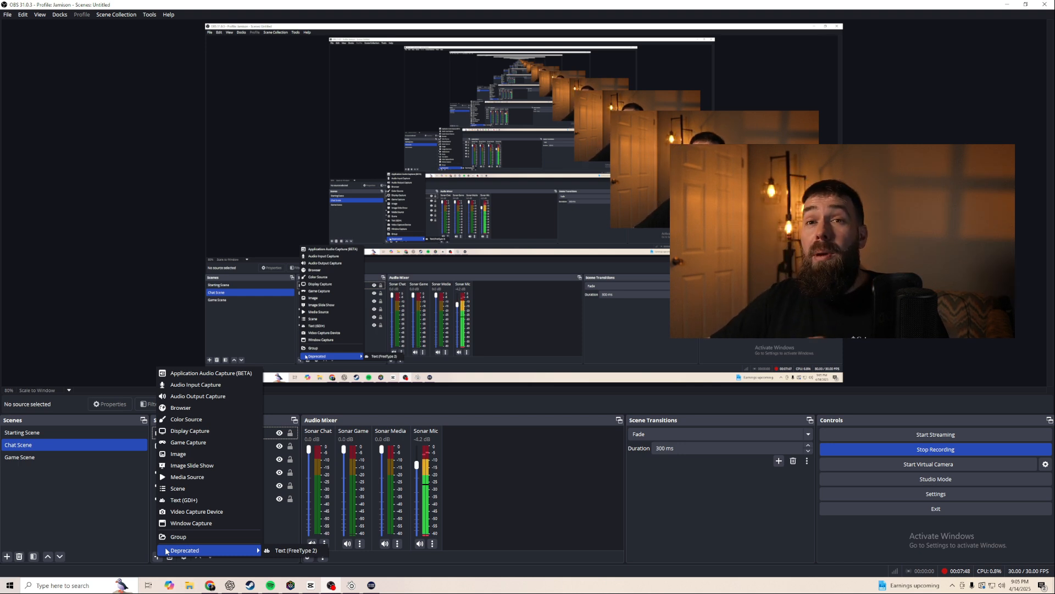
pyautogui.click(222, 385)
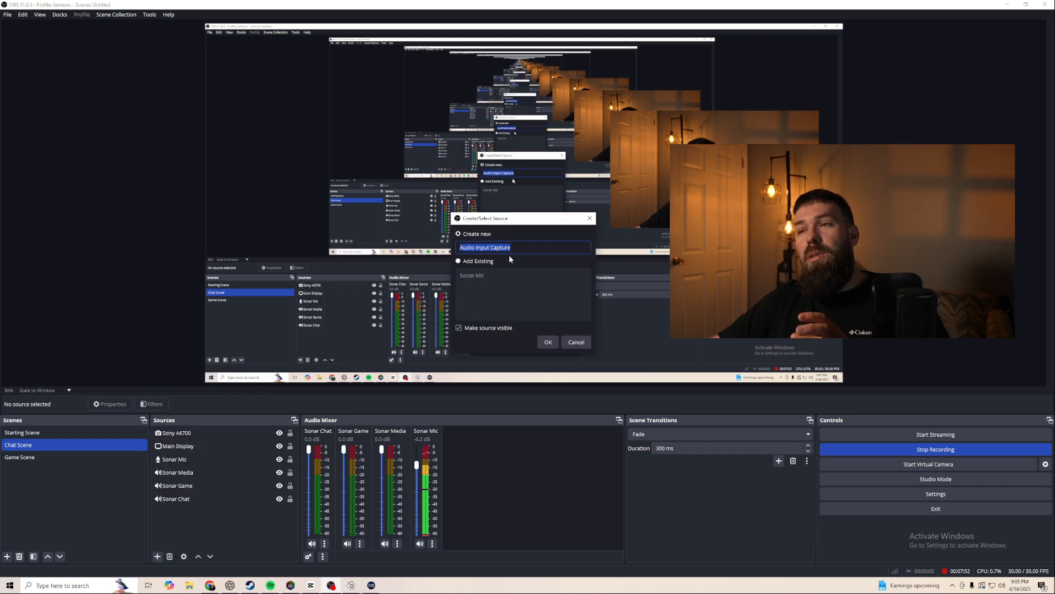
pyautogui.click(548, 342)
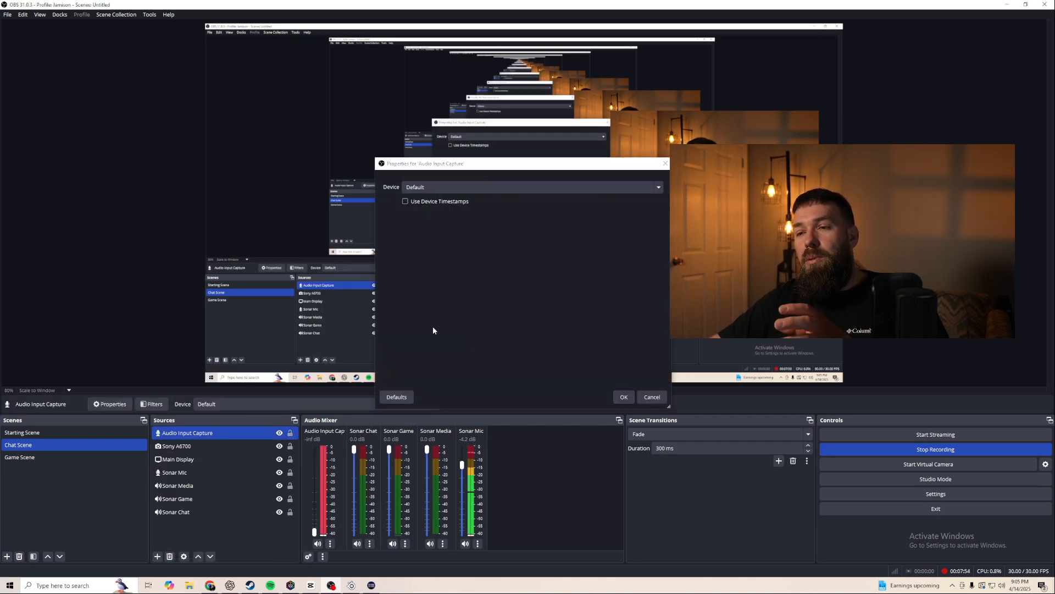
pyautogui.click(444, 192)
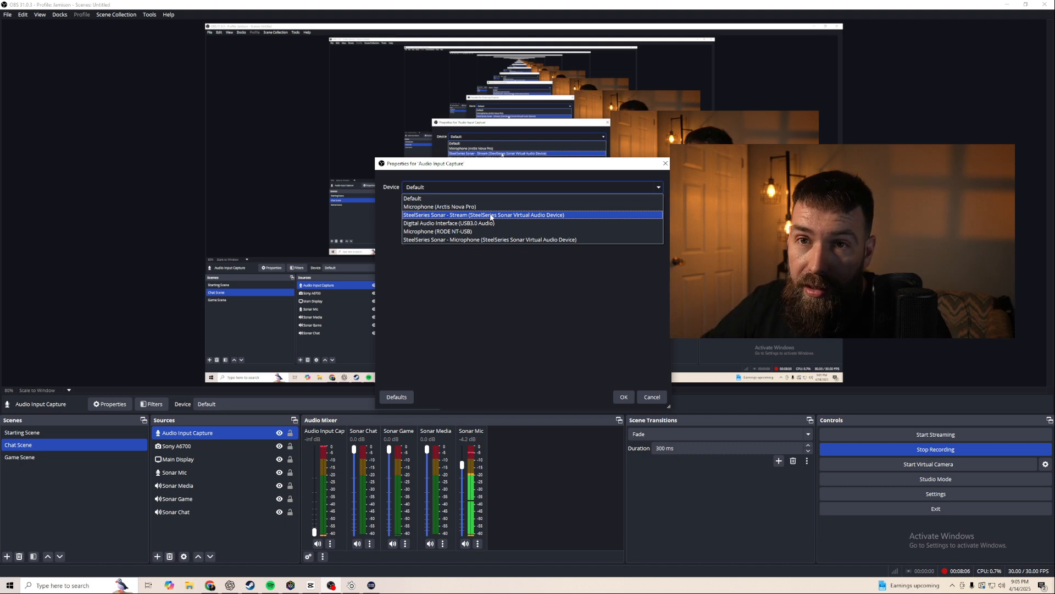
pyautogui.click(665, 163)
pyautogui.click(664, 163)
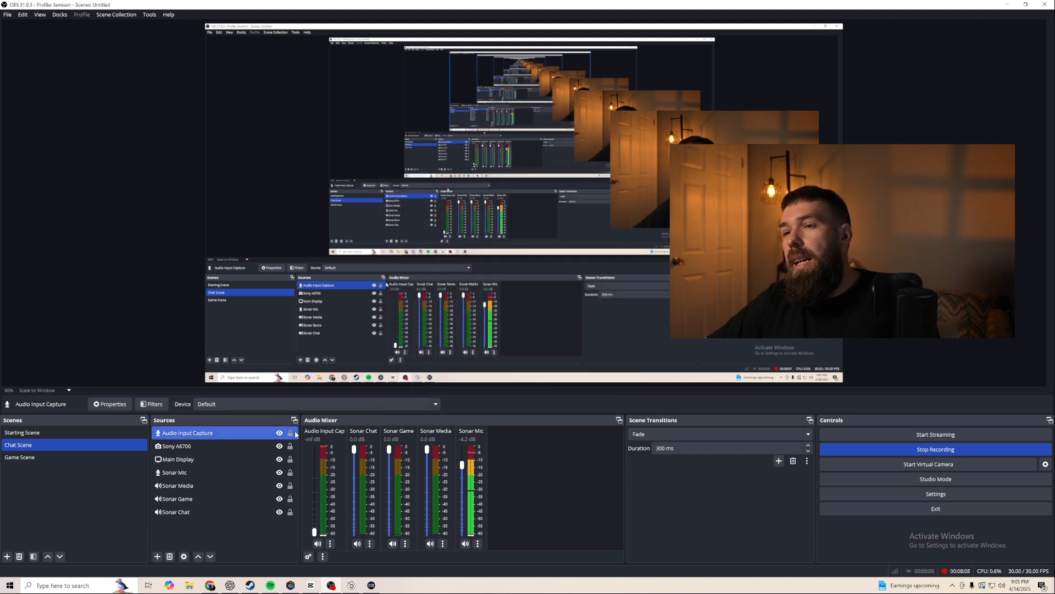
# - Remove the Audio Input Capture source from the Chat Scene
pyautogui.rightClick(214, 432)
pyautogui.click(245, 379)
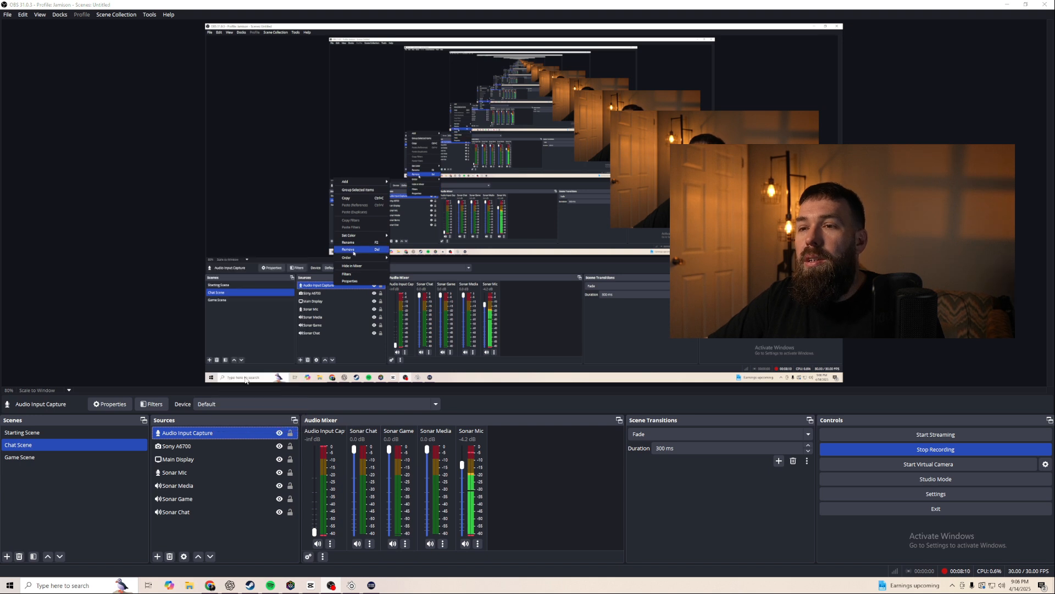
pyautogui.click(561, 295)
# - Add an Audio Output Capture source, open its device list, and cancel its properties
pyautogui.click(158, 556)
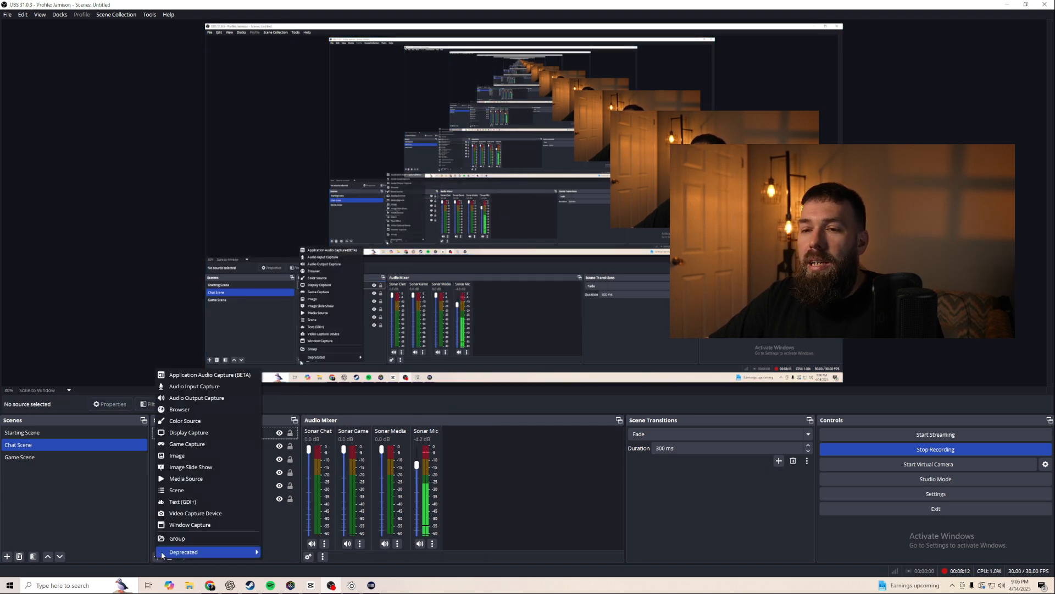
pyautogui.click(193, 398)
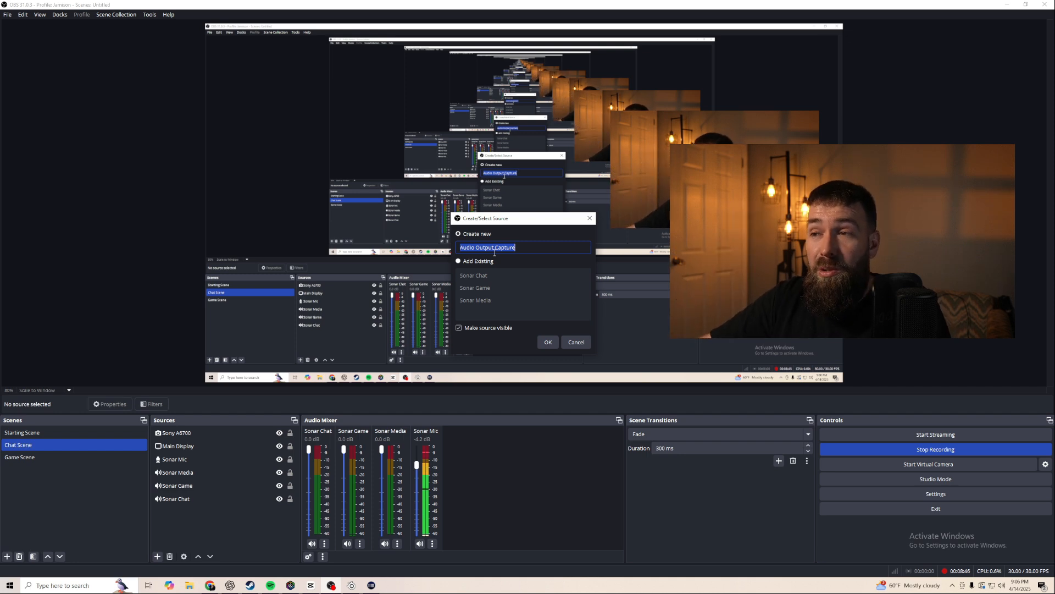
pyautogui.click(547, 340)
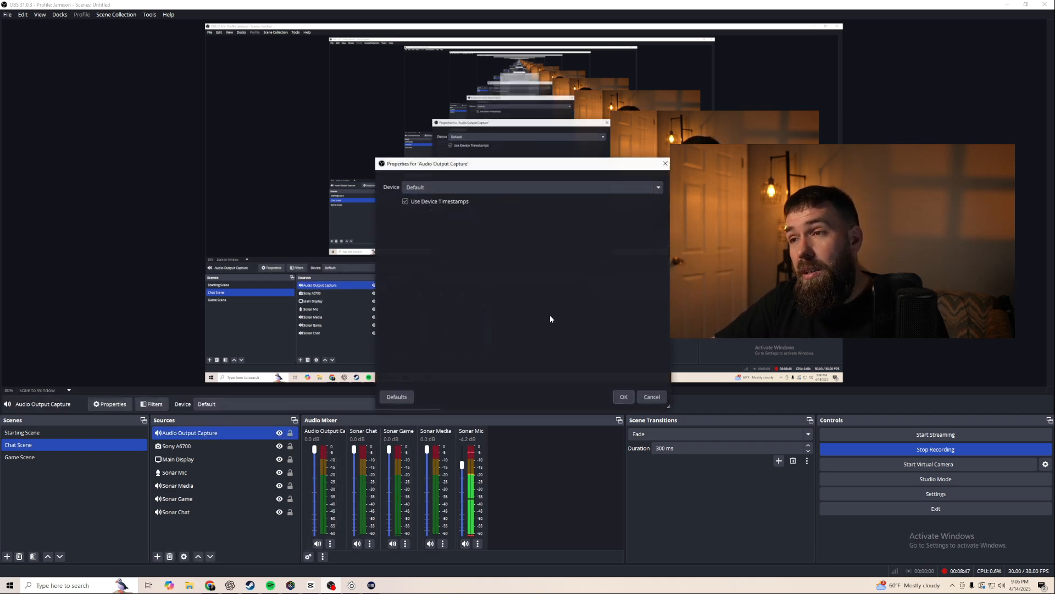
pyautogui.click(500, 190)
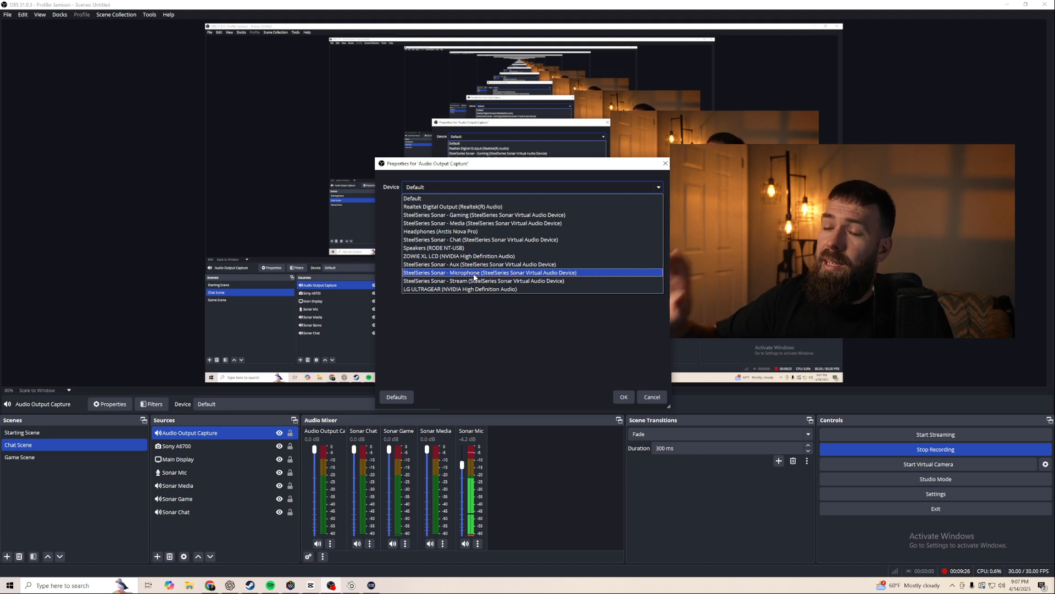
pyautogui.click(652, 397)
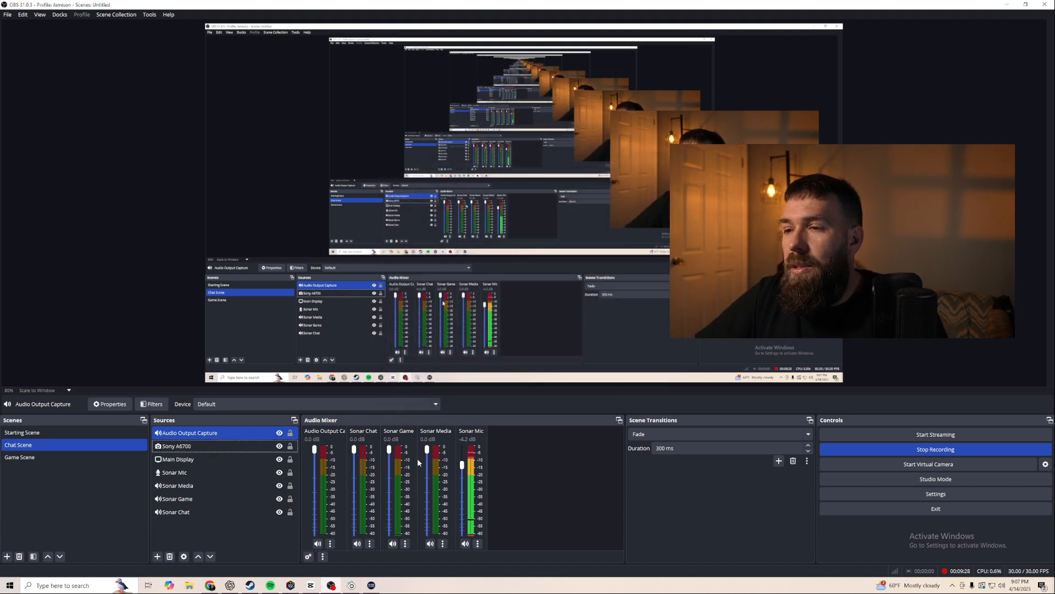
# - Remove the Audio Output Capture source from the scene
pyautogui.rightClick(244, 433)
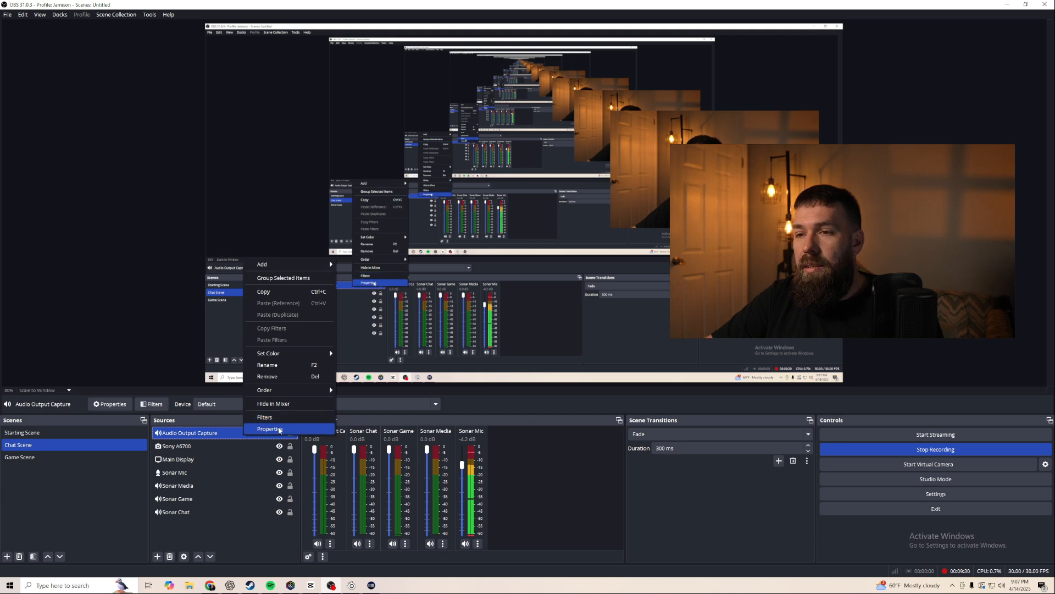
pyautogui.click(279, 378)
pyautogui.click(569, 303)
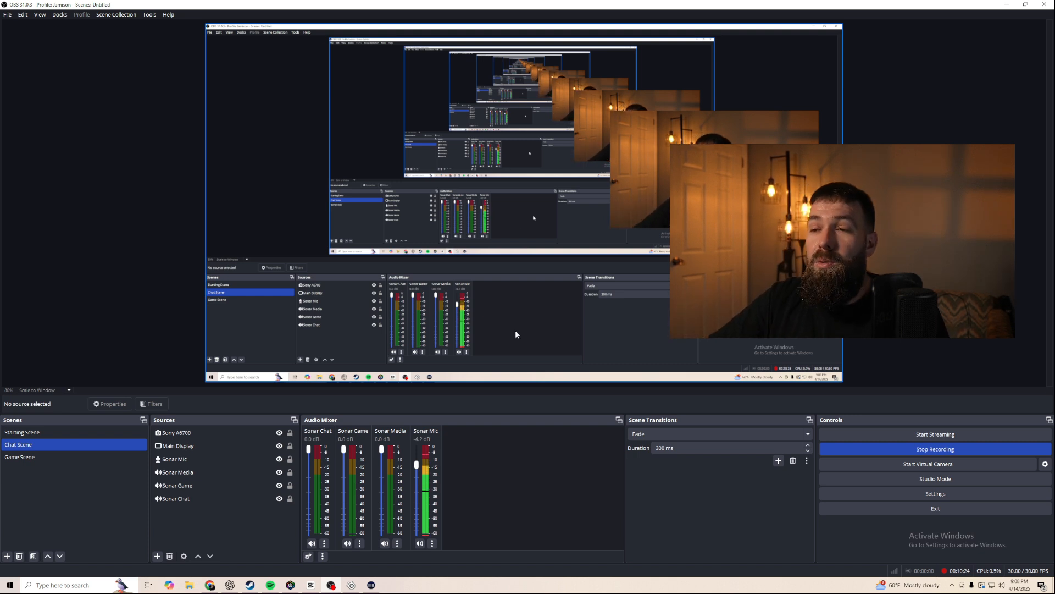
# - Set the Sonar Mic mixer volume to -2.0 dB
pyautogui.moveTo(417, 466); pyautogui.dragTo(421, 527)
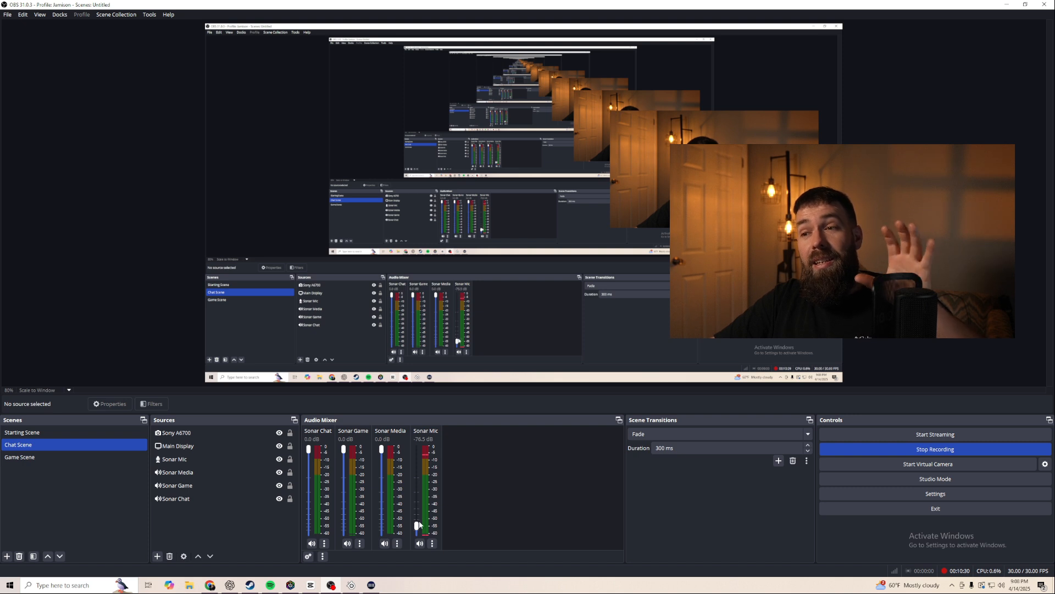
pyautogui.moveTo(420, 516); pyautogui.dragTo(428, 453)
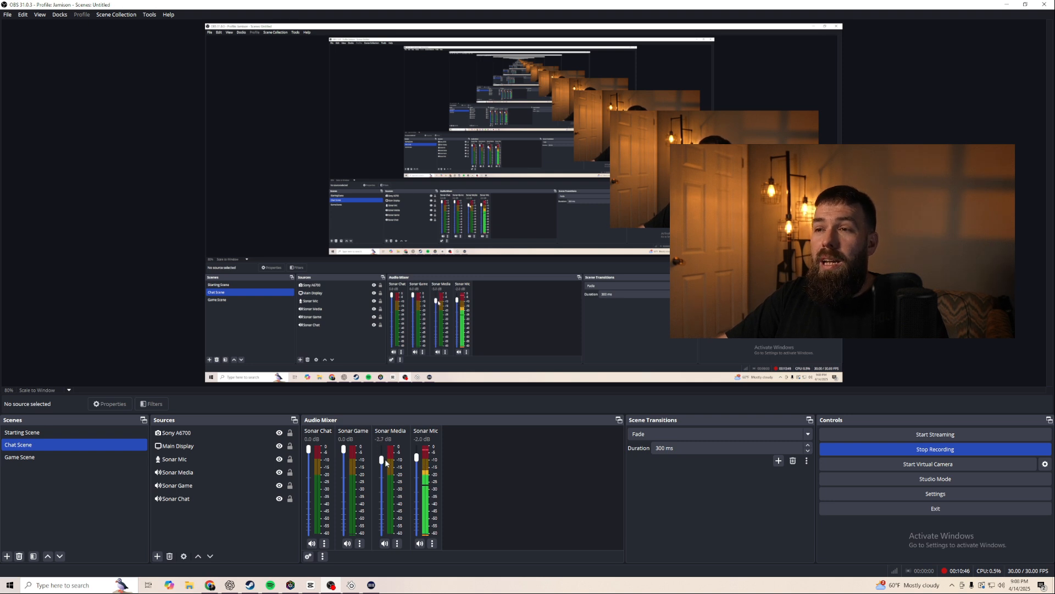
# - Lower the Sonar Media and Sonar Chat mixer faders
pyautogui.moveTo(386, 481); pyautogui.dragTo(387, 482)
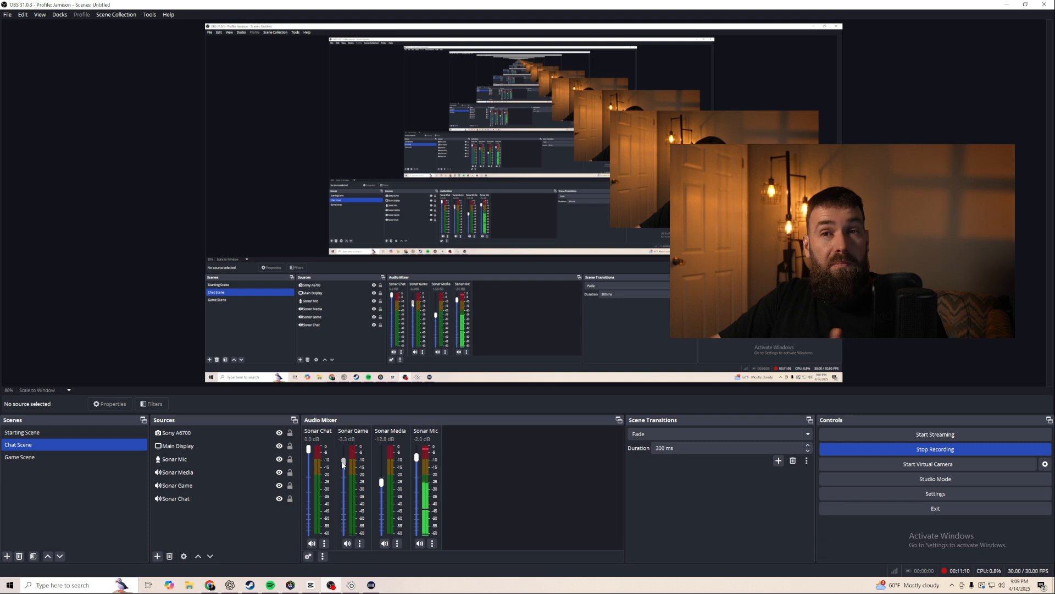
pyautogui.moveTo(308, 449); pyautogui.dragTo(315, 465)
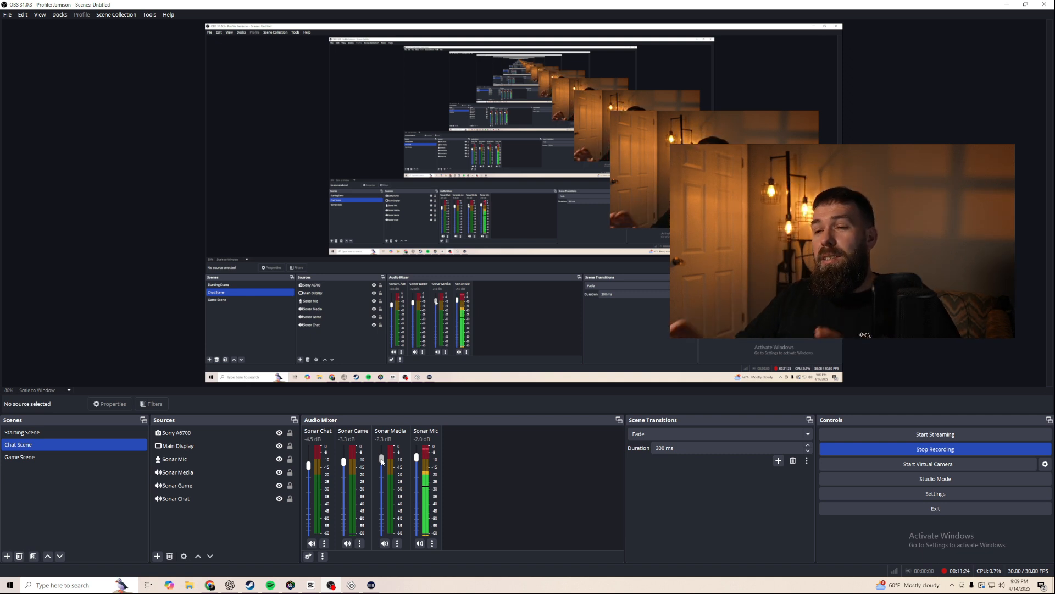
# - Raise the Media channel's headphone slider fully in Sonar, and return the Sonar Chat and Sonar Game faders to 0.0 dB
pyautogui.click(351, 585)
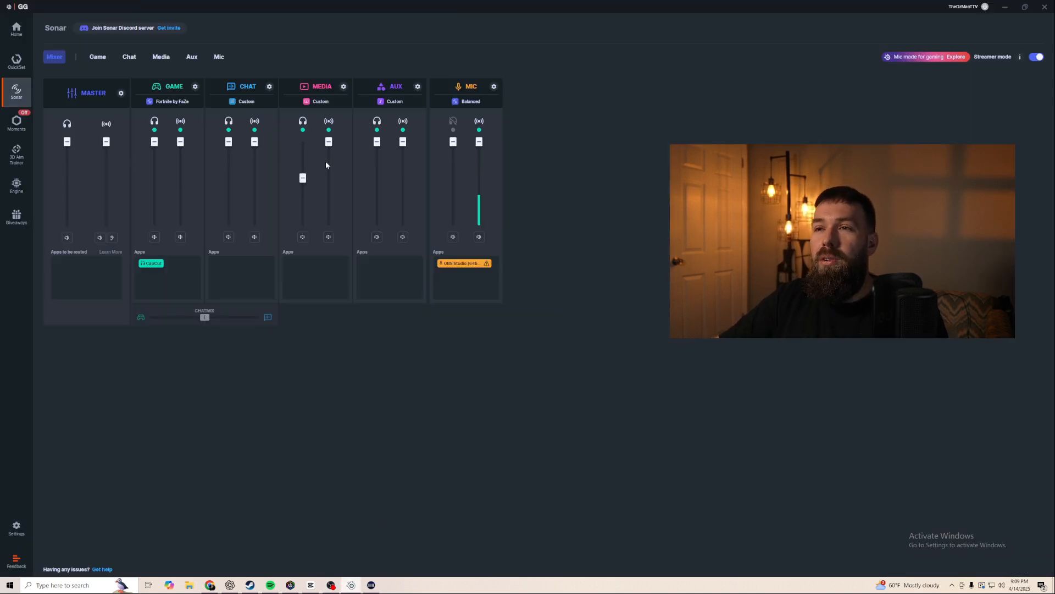
pyautogui.moveTo(303, 177); pyautogui.dragTo(303, 141)
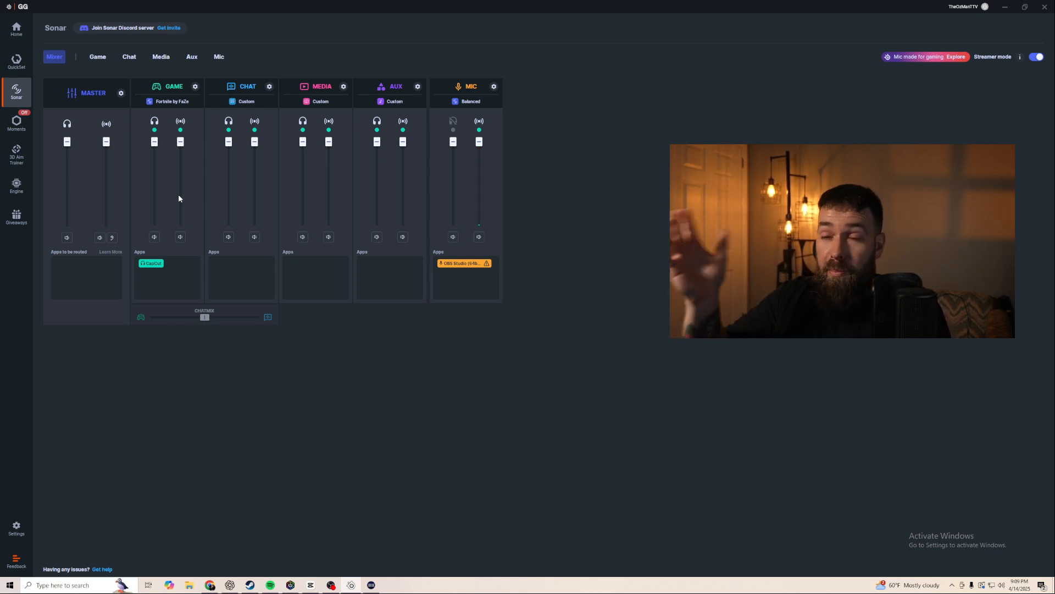
pyautogui.click(351, 585)
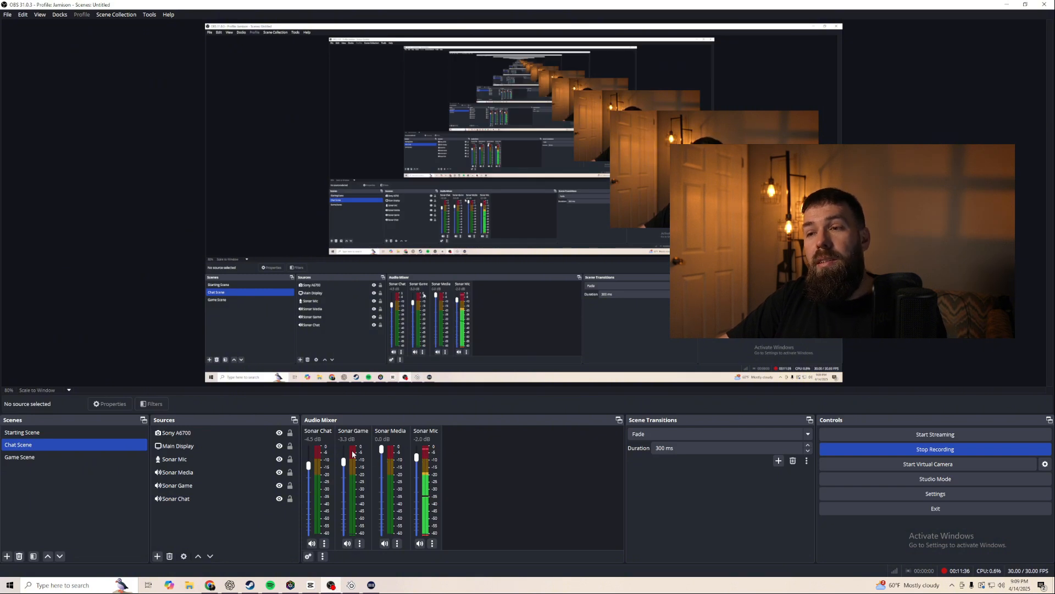
pyautogui.moveTo(343, 462); pyautogui.dragTo(308, 437)
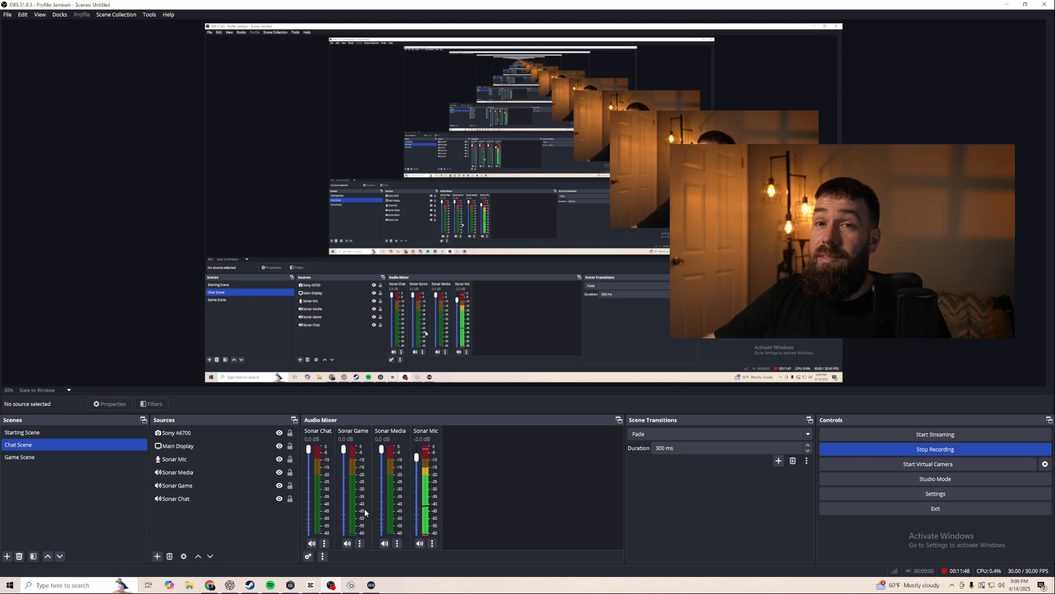
# - Add a Gain filter to the Sonar Media source set to 2.30 dB and close the filters window
pyautogui.click(396, 543)
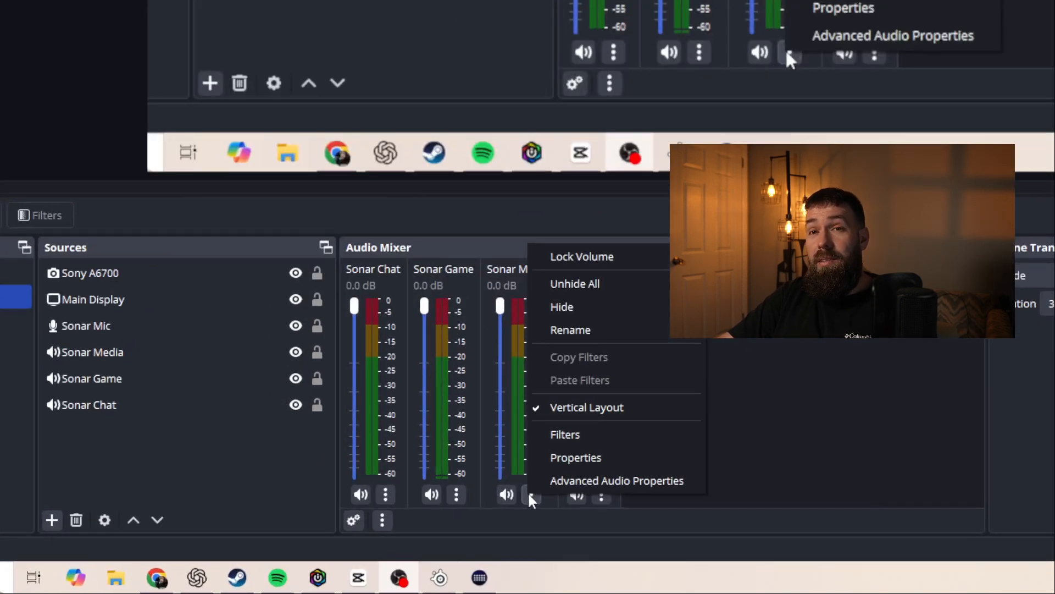
pyautogui.click(559, 435)
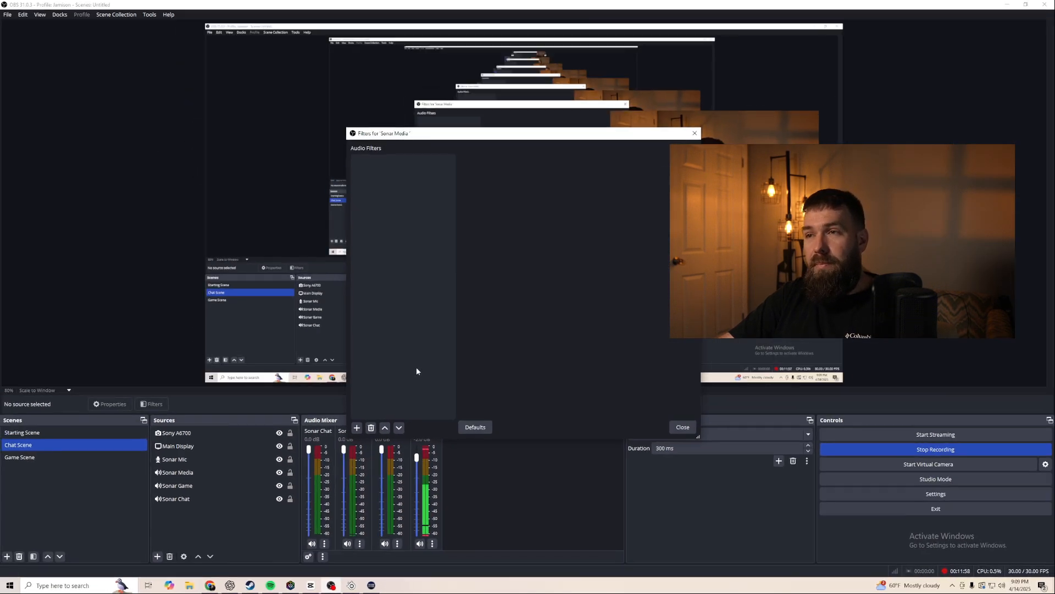
pyautogui.moveTo(567, 130); pyautogui.dragTo(463, 90)
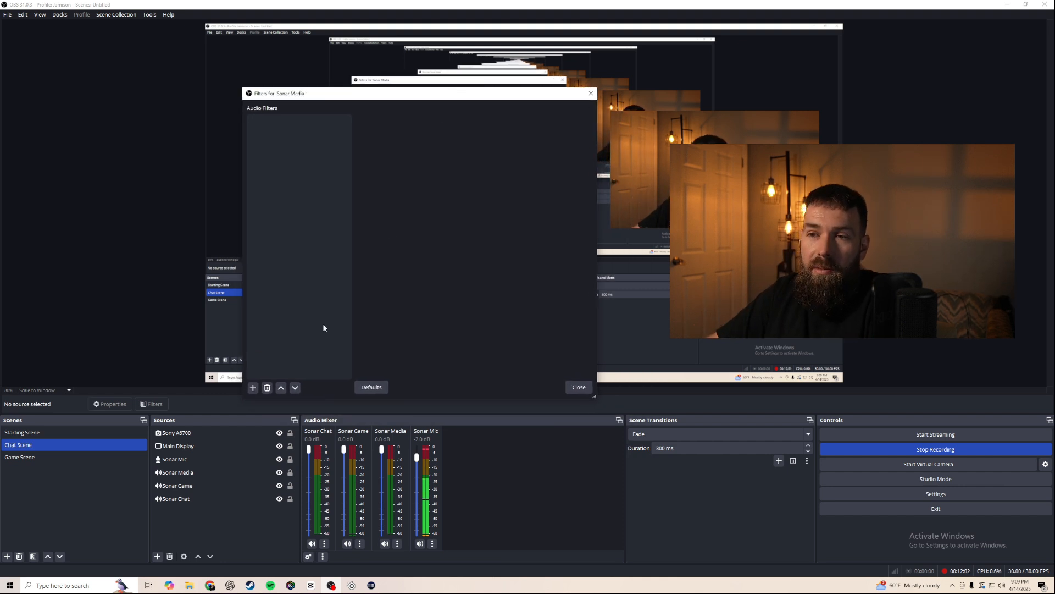
pyautogui.click(253, 388)
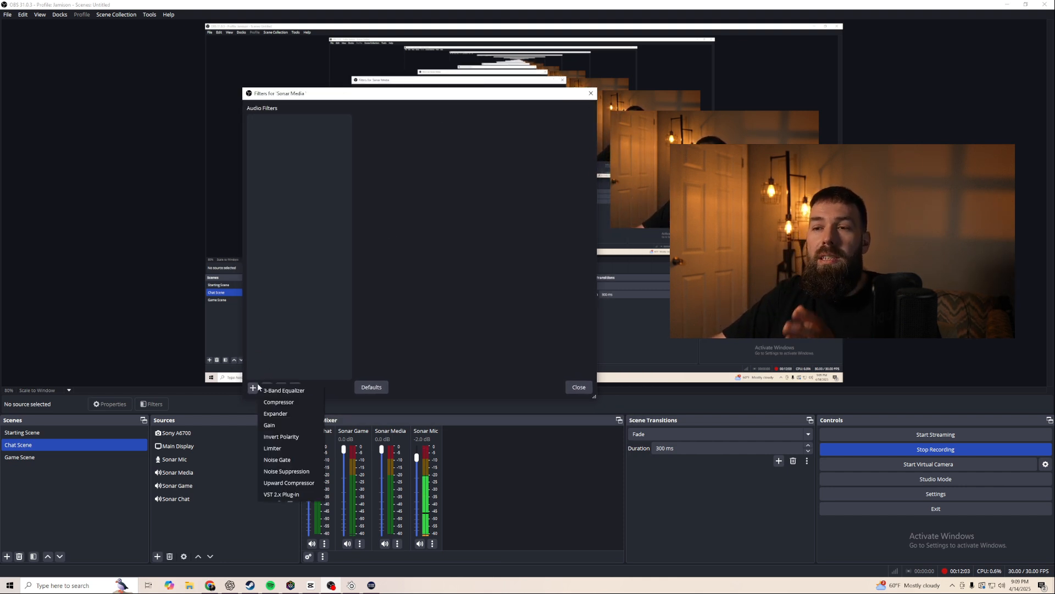
pyautogui.click(281, 424)
pyautogui.click(398, 257)
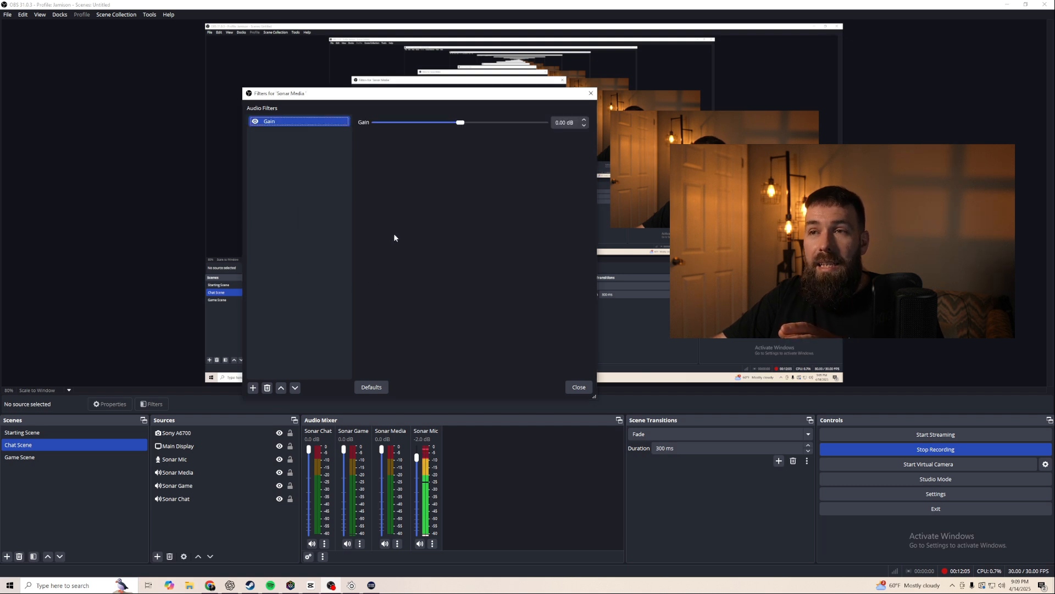
pyautogui.click(464, 123)
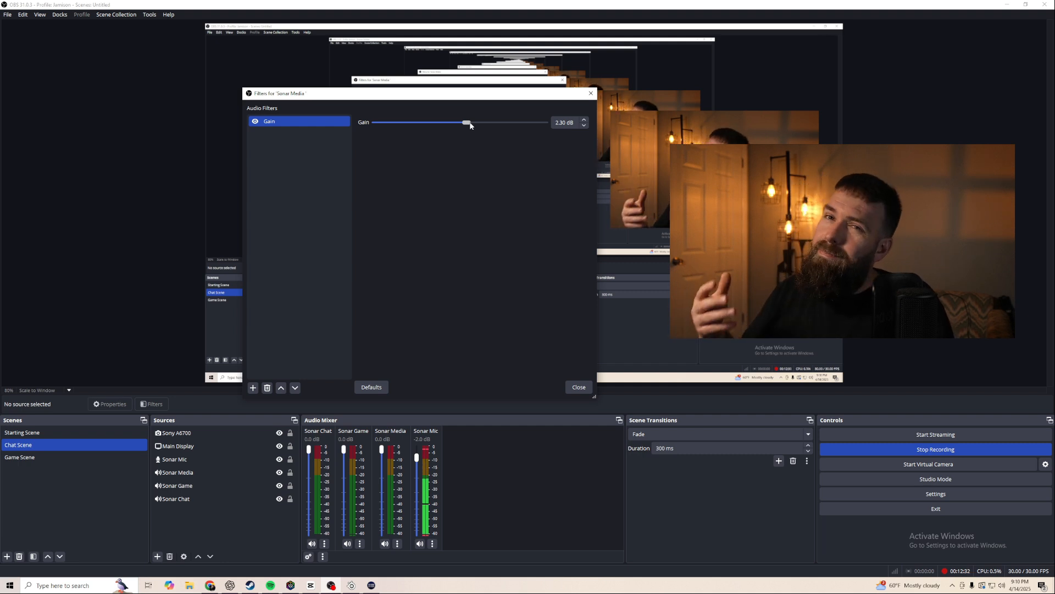
pyautogui.click(579, 388)
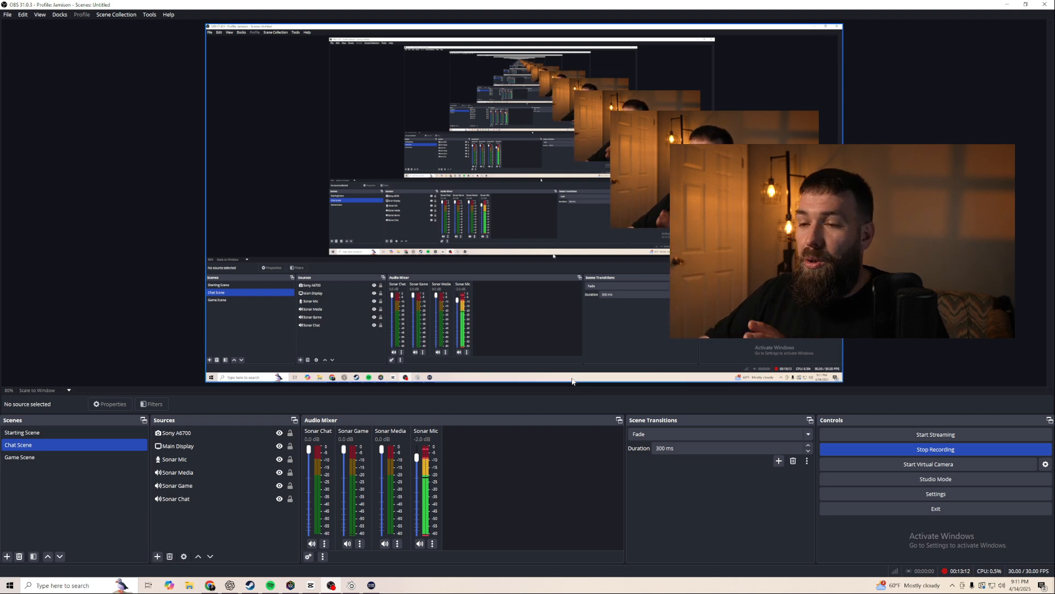
pyautogui.click(371, 585)
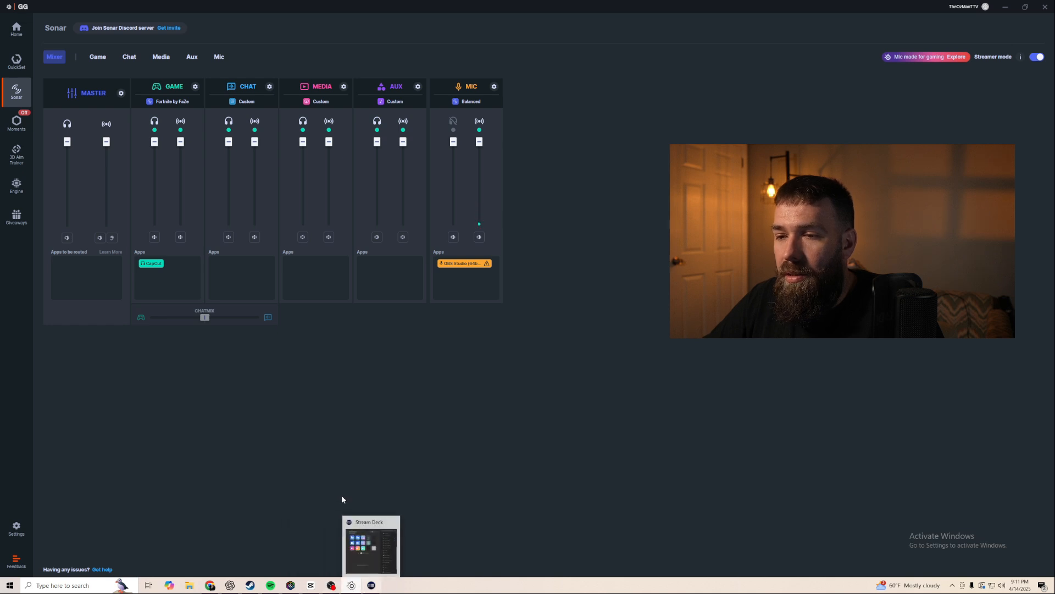
pyautogui.moveTo(327, 8); pyautogui.dragTo(378, 78)
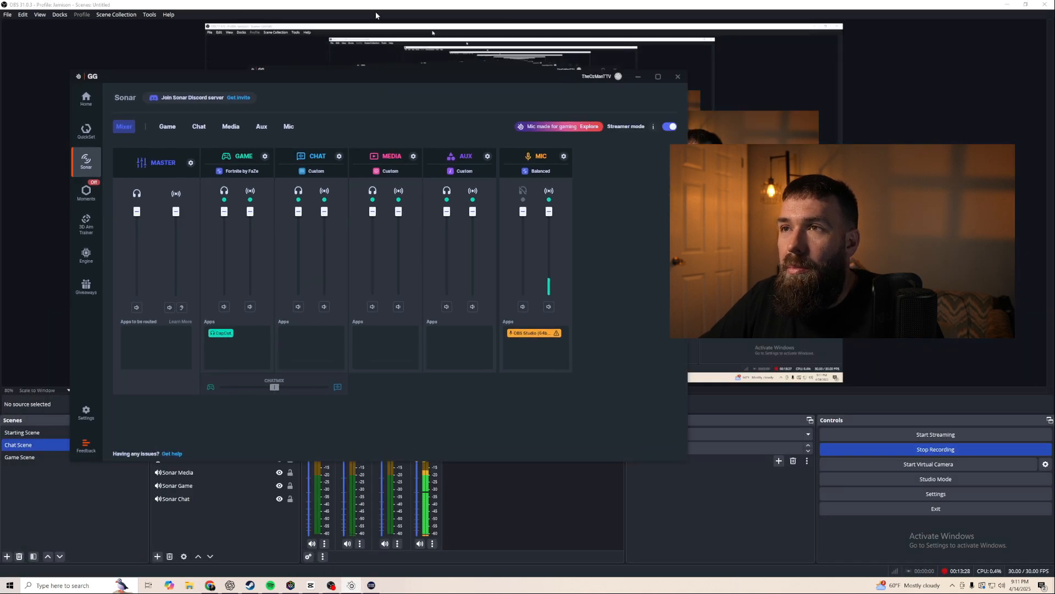
pyautogui.moveTo(374, 10); pyautogui.dragTo(0, 94)
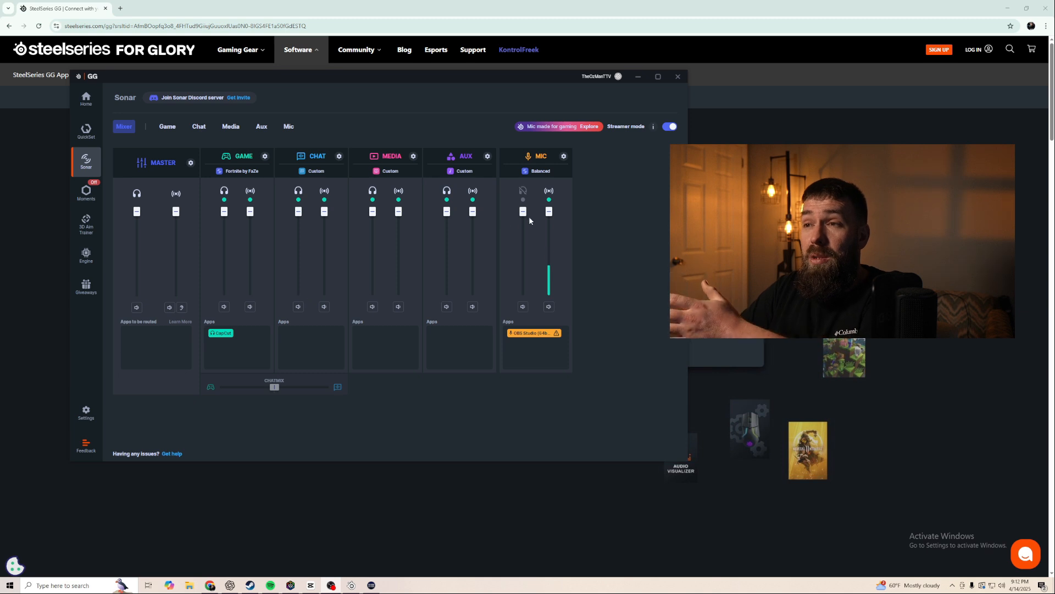
pyautogui.click(639, 77)
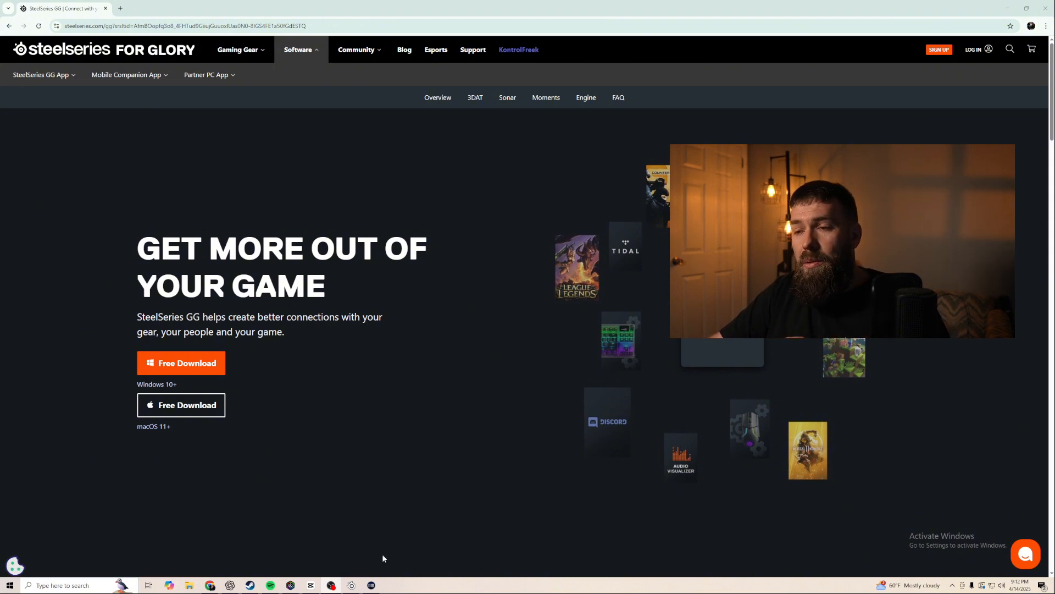
pyautogui.click(332, 584)
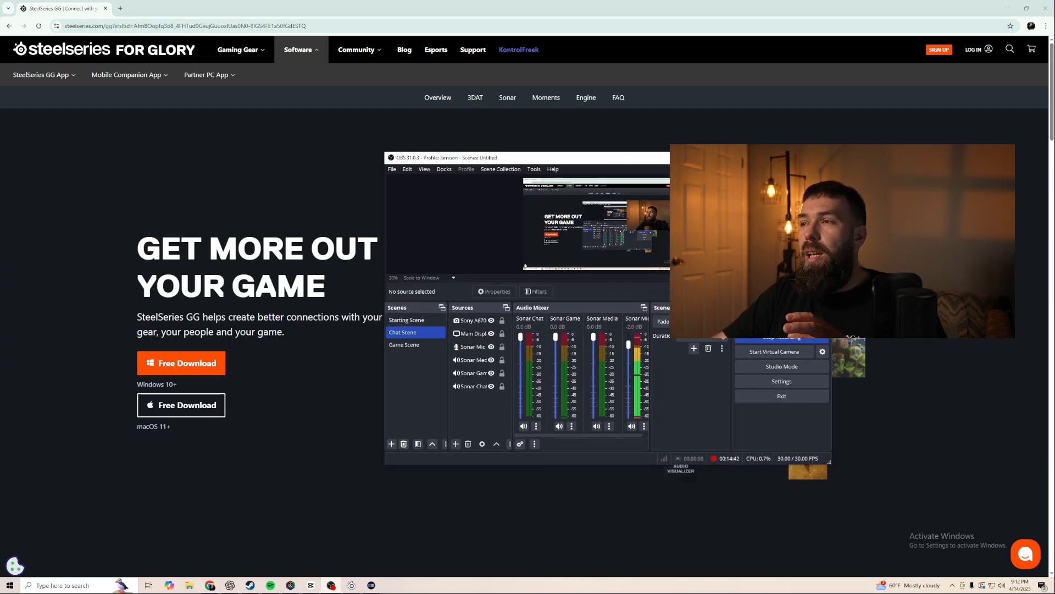